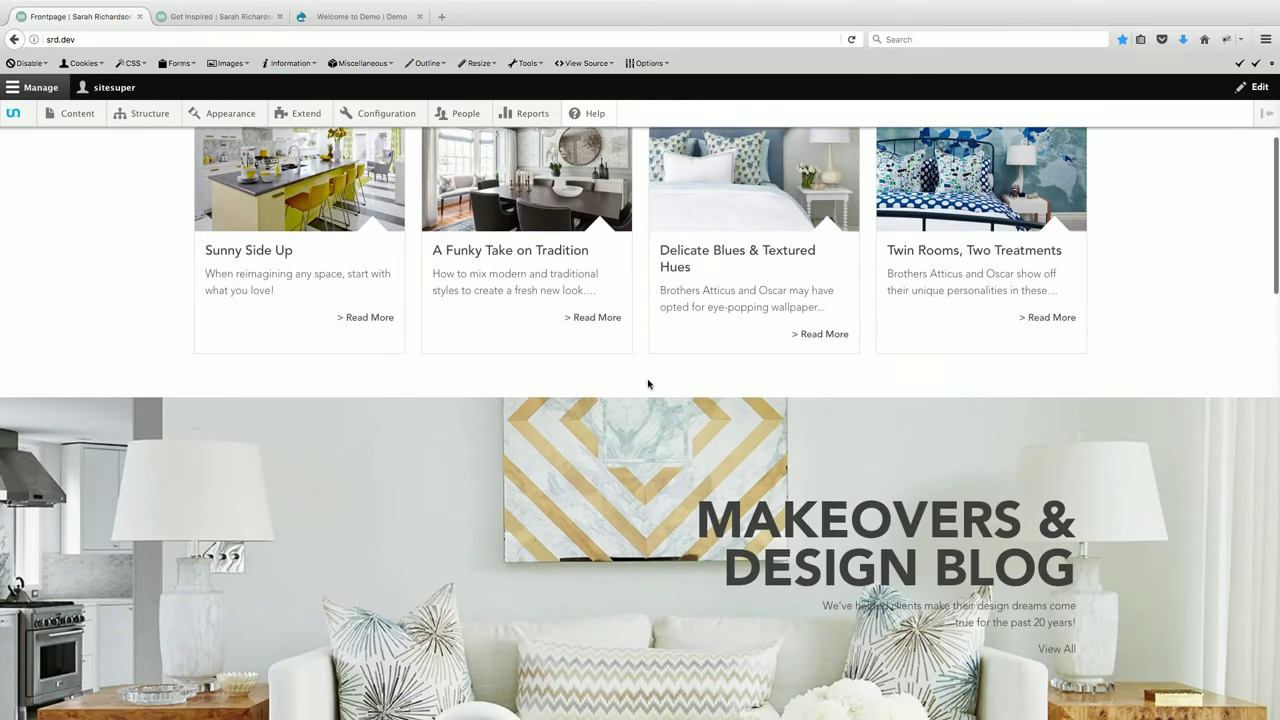
Look through the homepage call-to-action sections, from Makeovers & Design Blog down to Sarah, and return to the first one
{"action": "scroll", "coordinate": [647, 383], "scroll_direction": "down", "scroll_amount": 4}
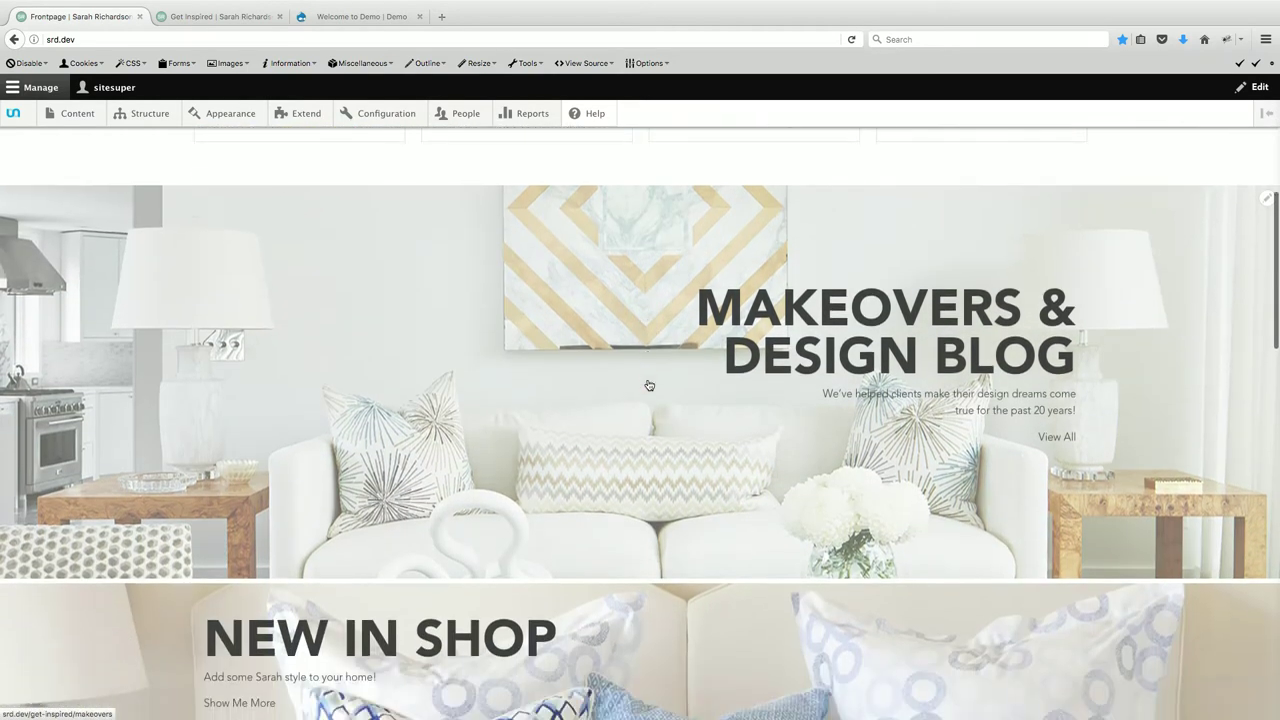
{"action": "scroll", "coordinate": [825, 340], "scroll_direction": "down", "scroll_amount": 6}
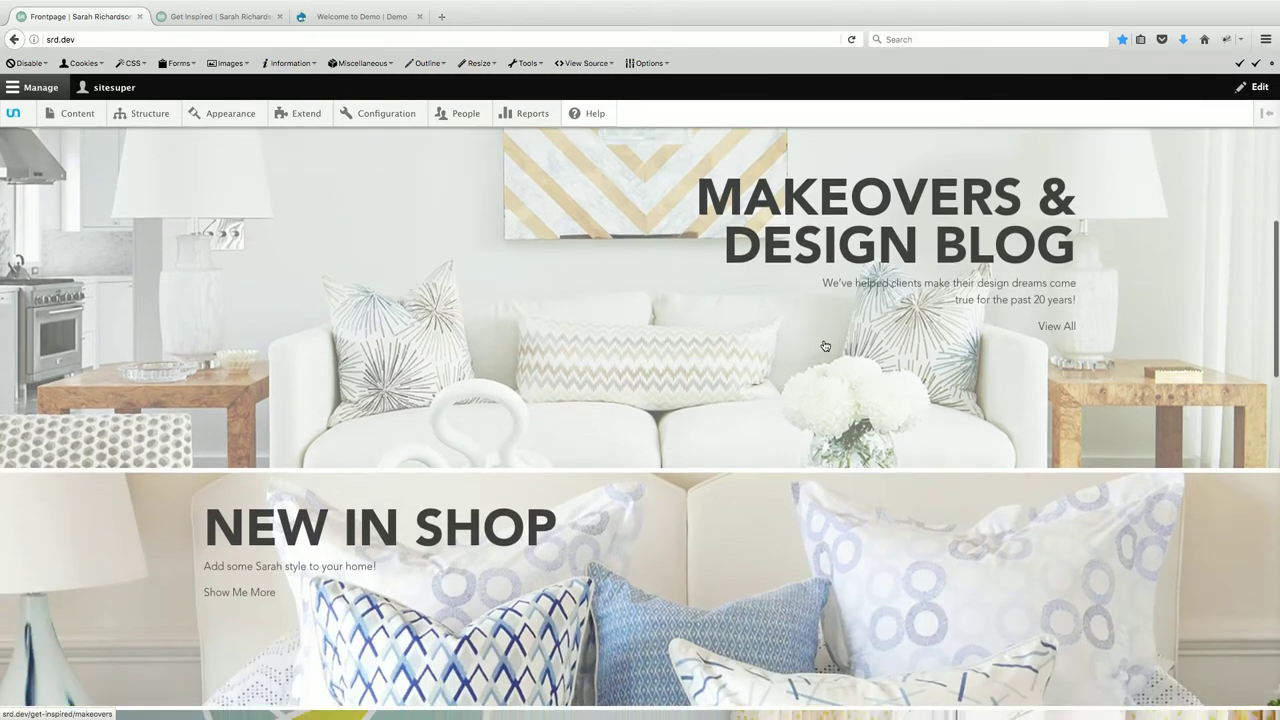
{"action": "scroll", "coordinate": [825, 345], "scroll_direction": "down", "scroll_amount": 10}
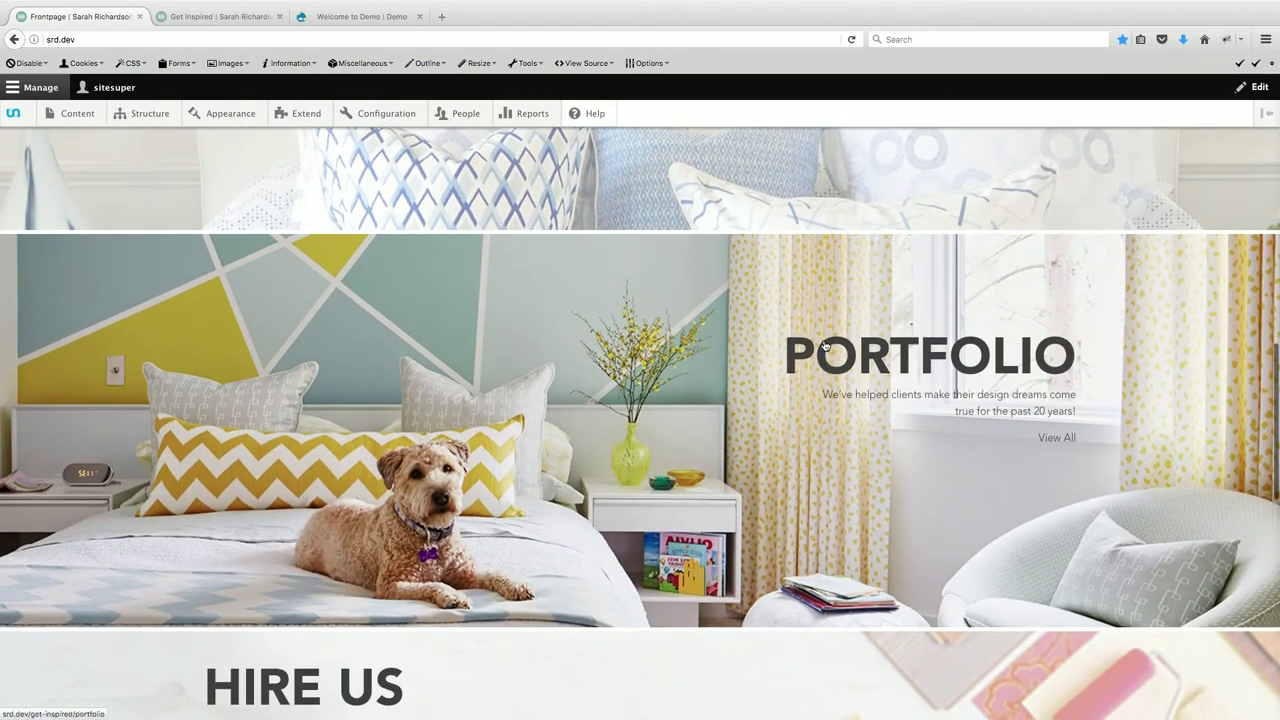
{"action": "scroll", "coordinate": [825, 345], "scroll_direction": "down", "scroll_amount": 7}
{"action": "scroll", "coordinate": [825, 340], "scroll_direction": "up", "scroll_amount": 8}
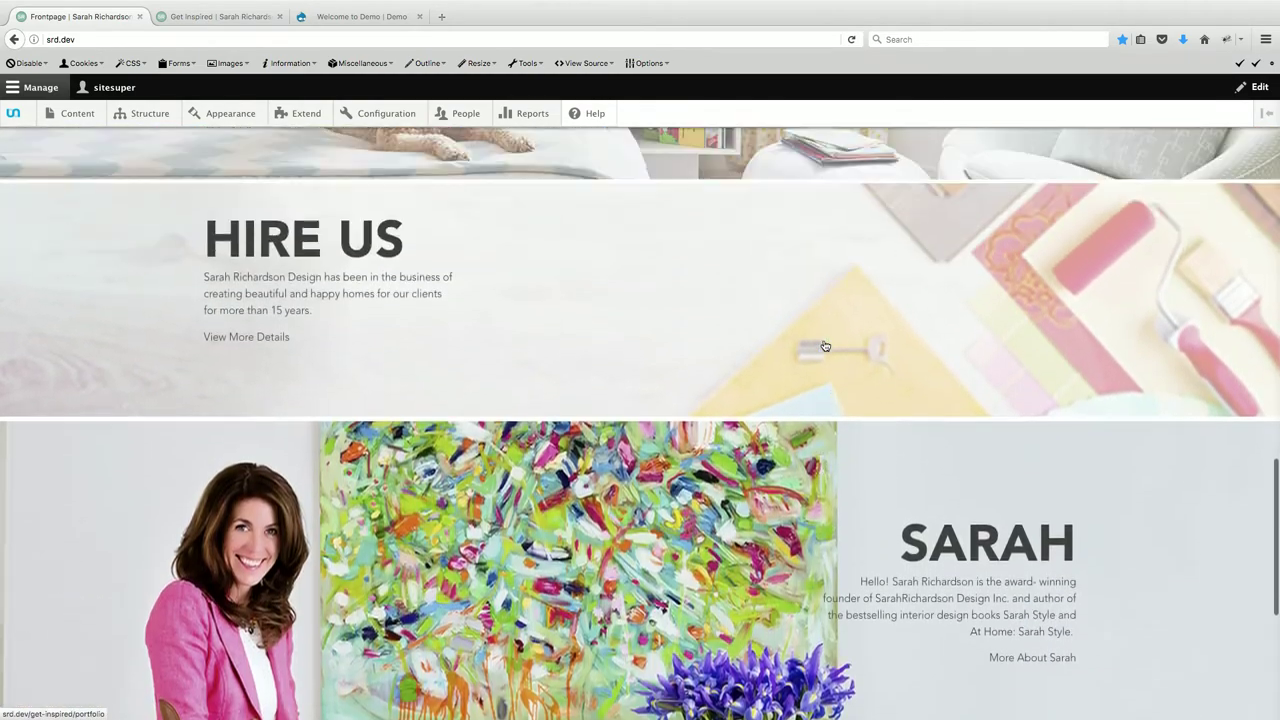
{"action": "scroll", "coordinate": [825, 337], "scroll_direction": "up", "scroll_amount": 16}
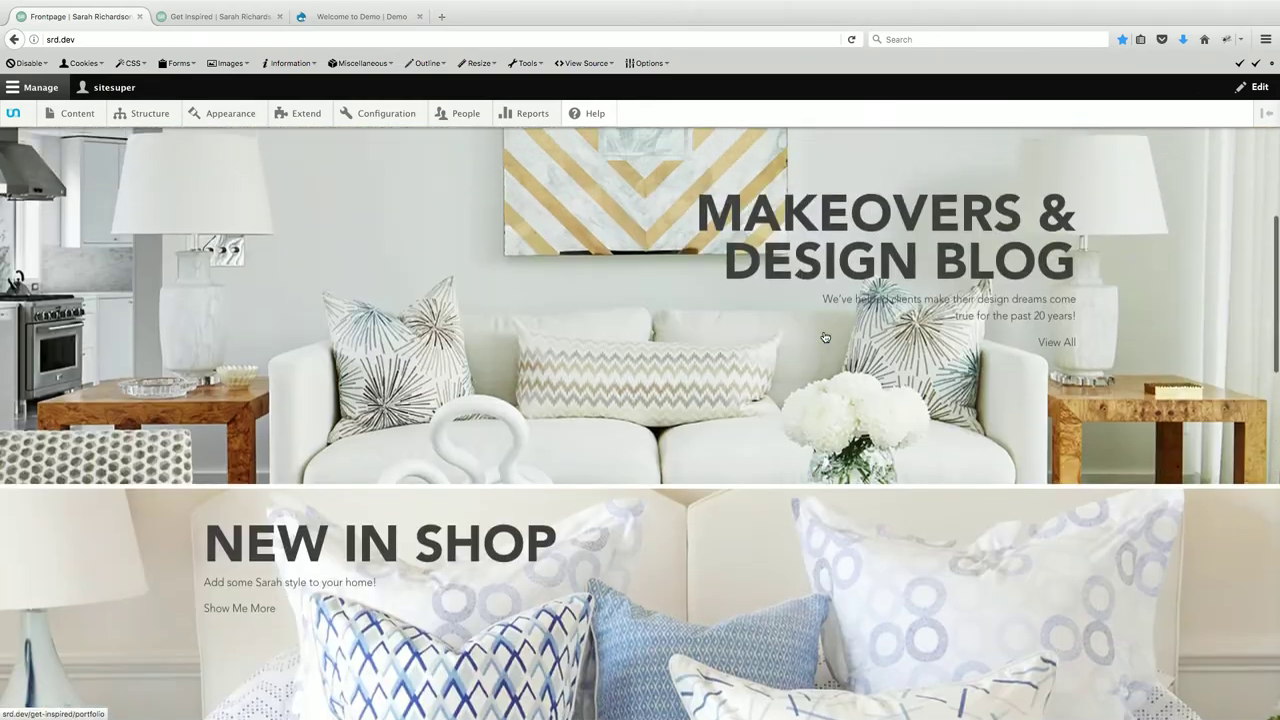
{"action": "scroll", "coordinate": [825, 337], "scroll_direction": "down", "scroll_amount": 3}
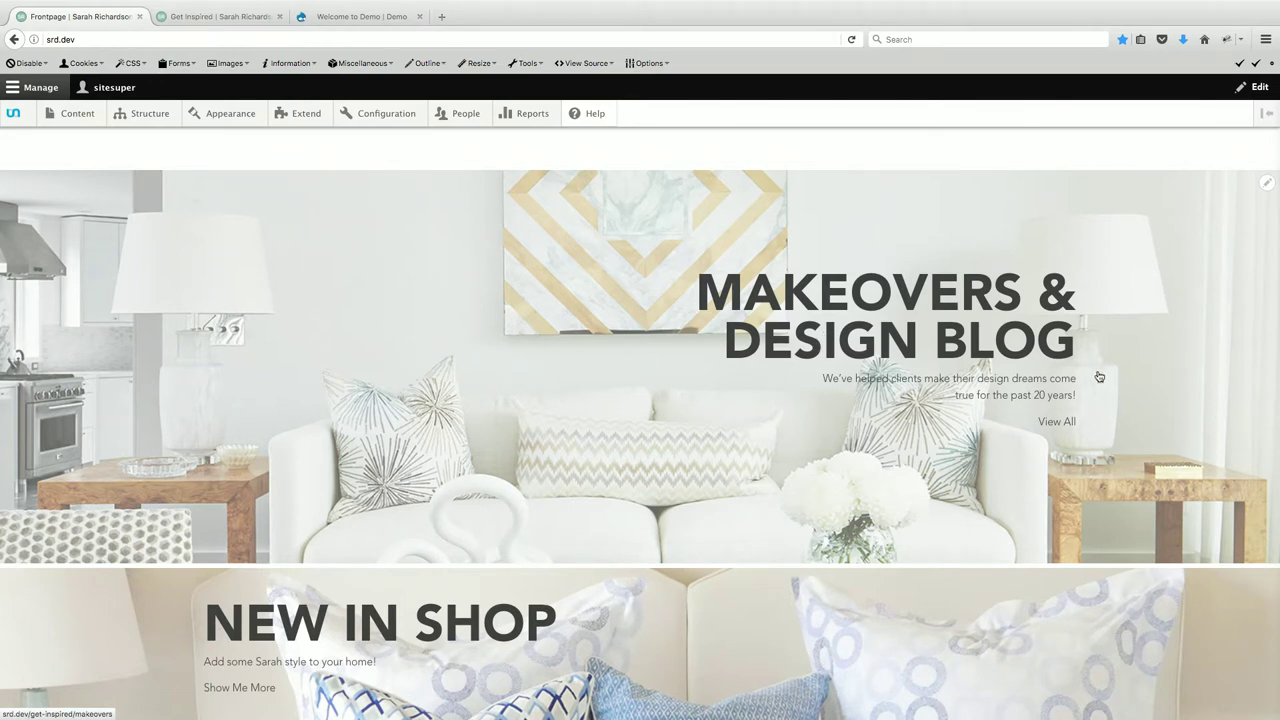
Open the Homepage CTAs block for editing and collapse the fields of the Makeovers and Shop paragraphs
{"action": "left_click", "coordinate": [1266, 183]}
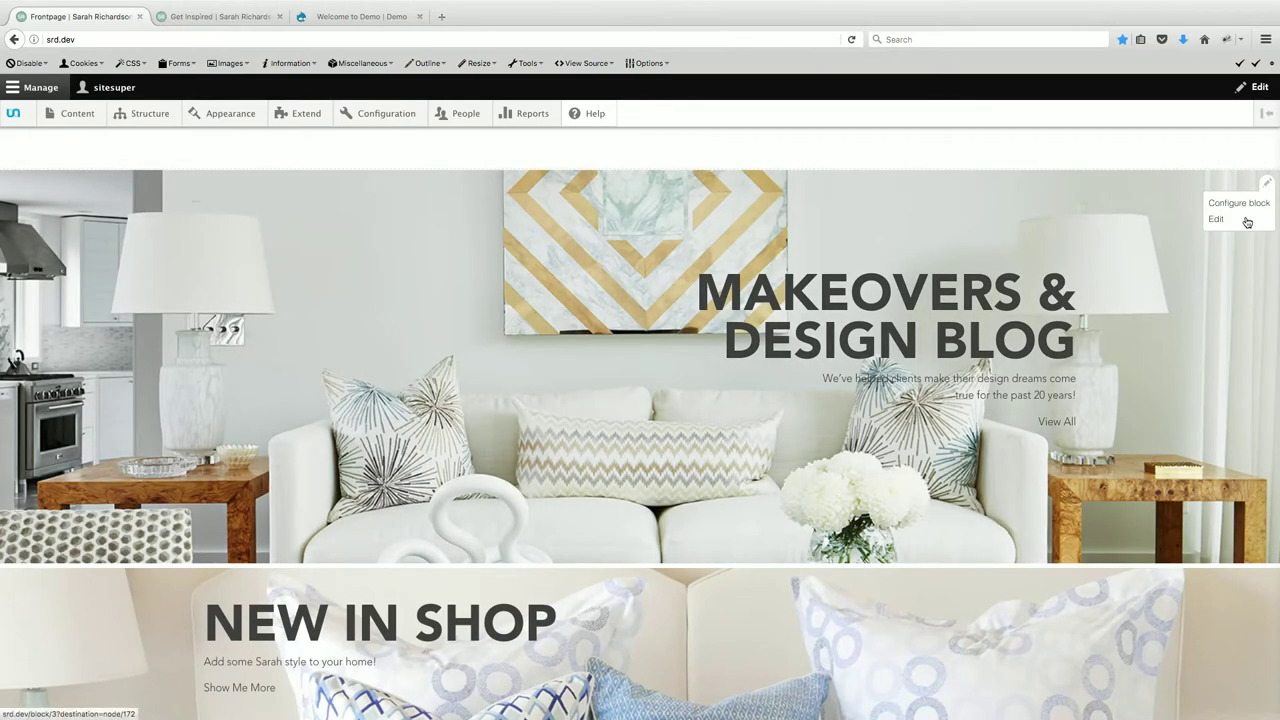
{"action": "left_click", "coordinate": [1240, 204]}
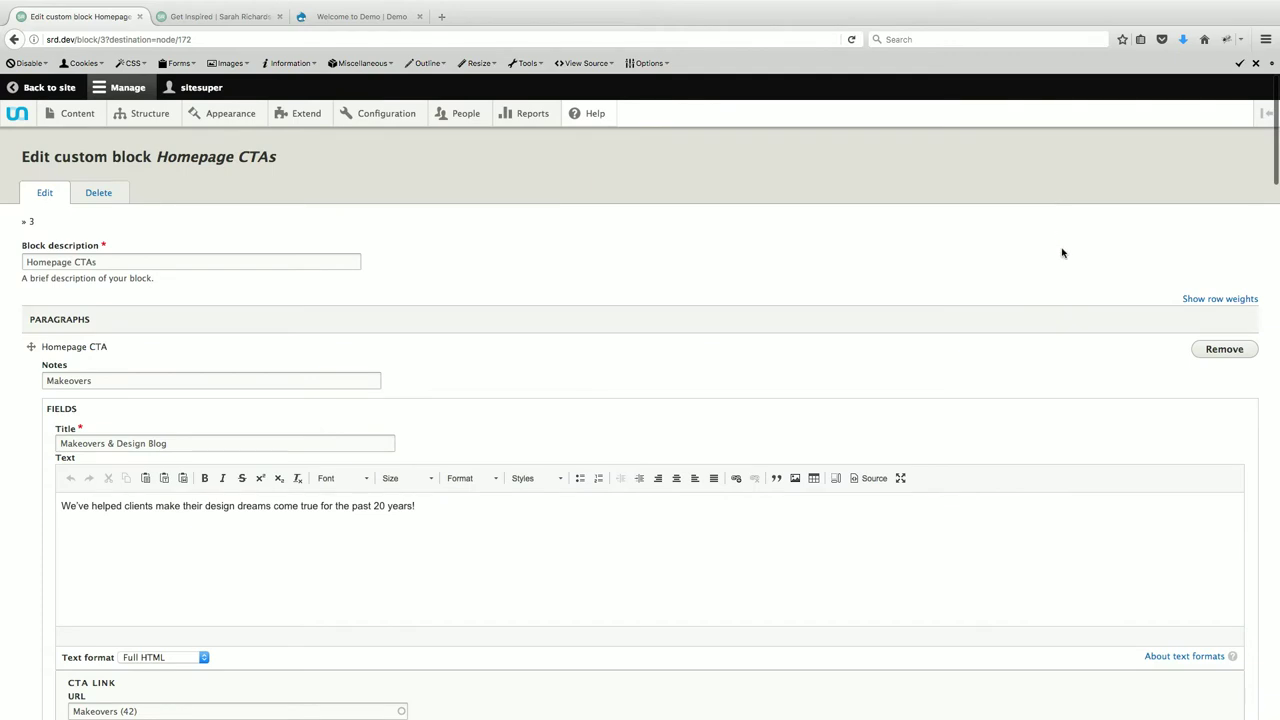
{"action": "scroll", "coordinate": [490, 341], "scroll_direction": "down", "scroll_amount": 1}
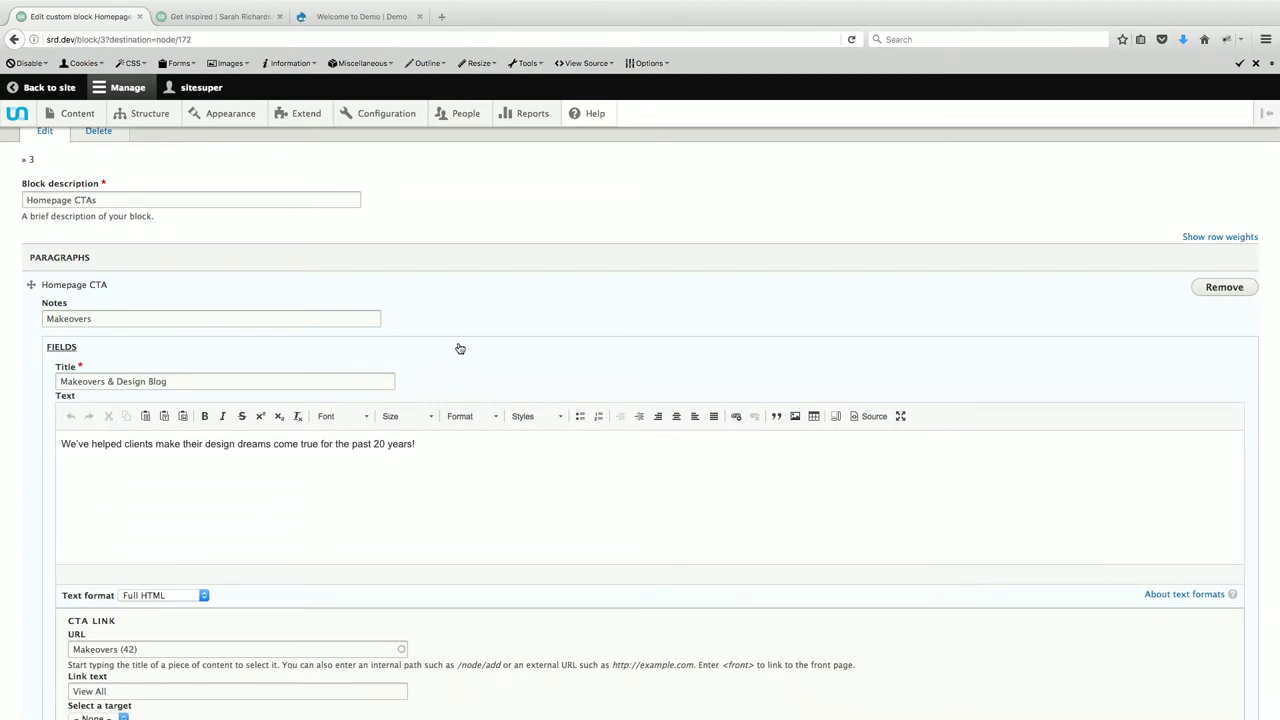
{"action": "left_click", "coordinate": [460, 348]}
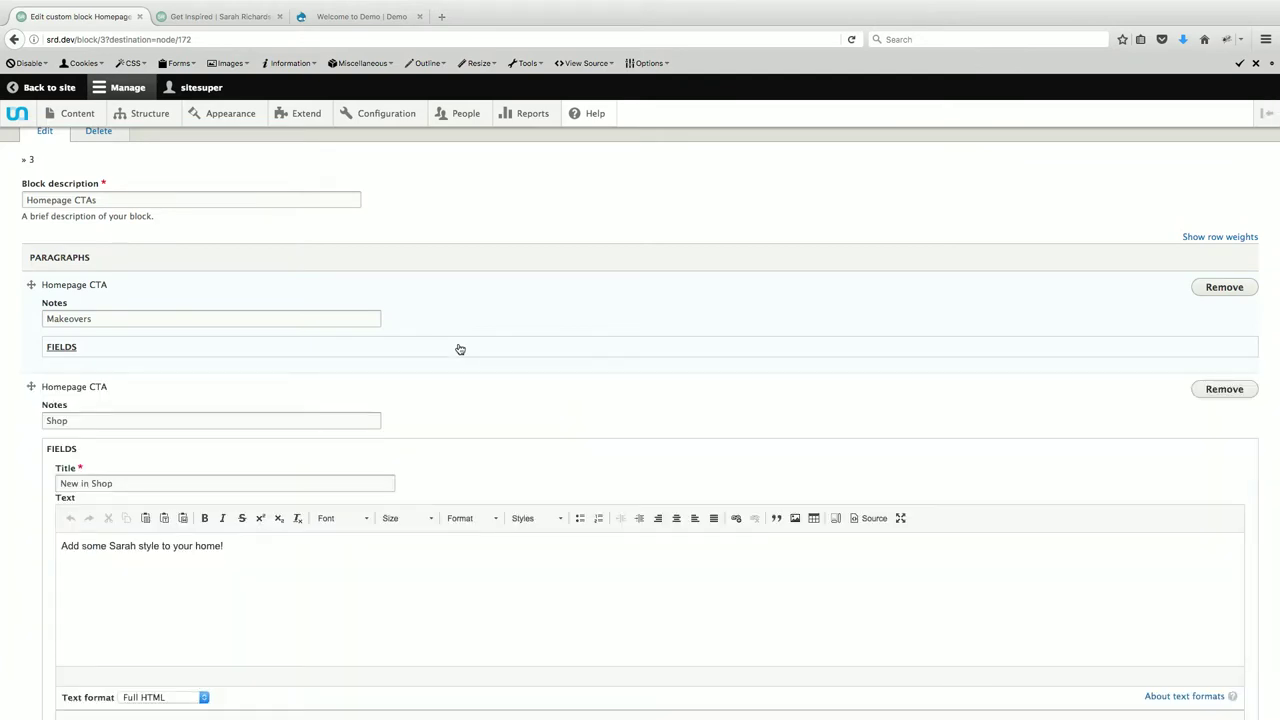
{"action": "left_click", "coordinate": [473, 455]}
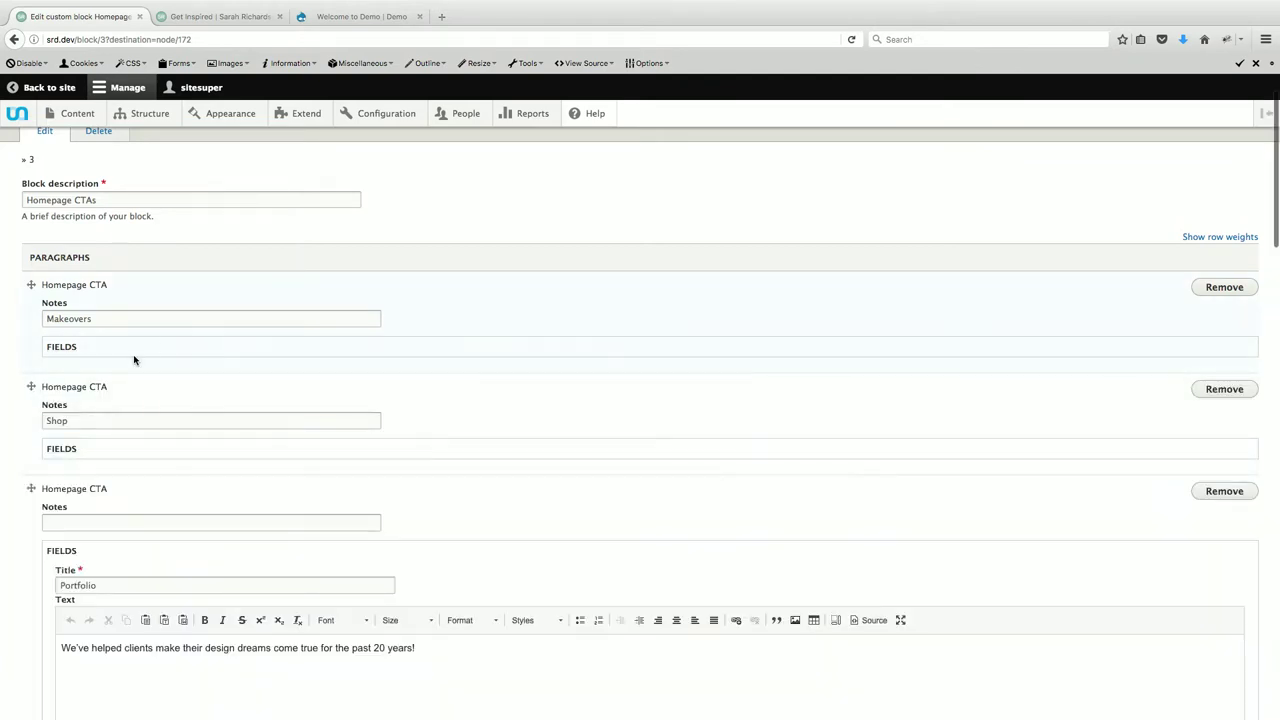
Move the Shop paragraph above Makeovers in the Homepage CTAs block and save the block
{"action": "left_click_drag", "start_coordinate": [32, 385], "coordinate": [35, 300]}
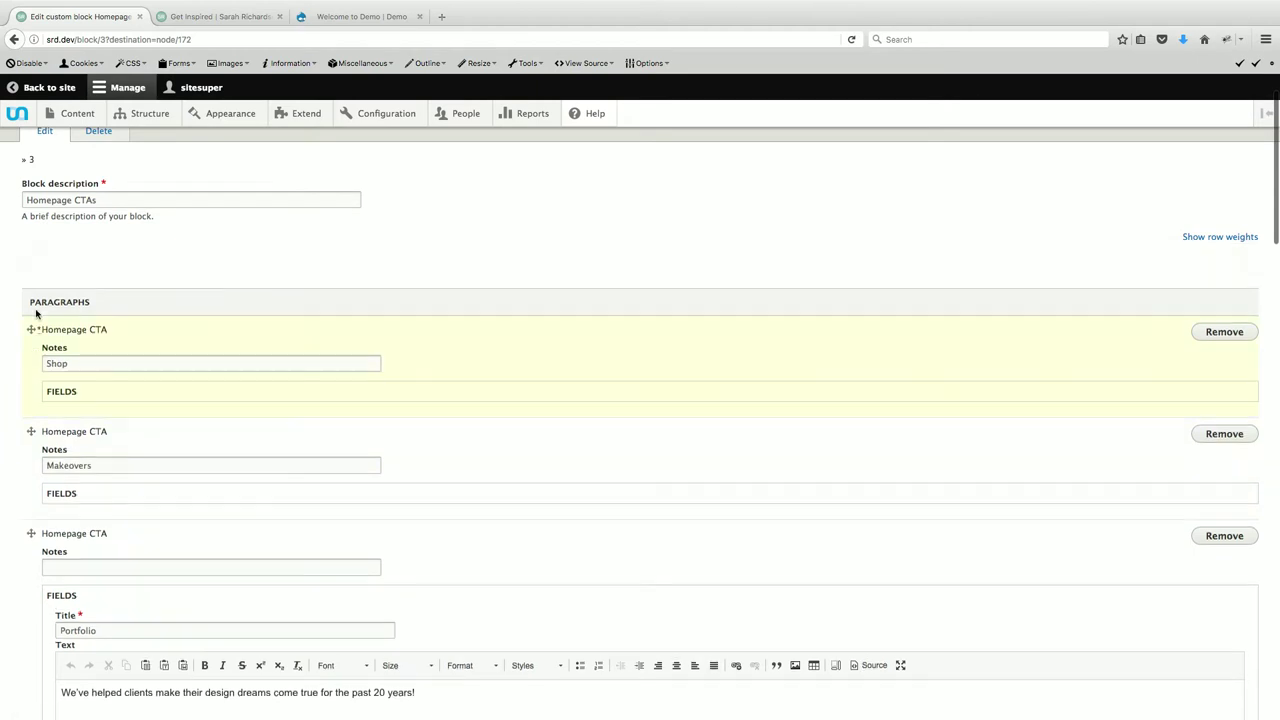
{"action": "scroll", "coordinate": [300, 334], "scroll_direction": "down", "scroll_amount": 10}
{"action": "scroll", "coordinate": [300, 350], "scroll_direction": "down", "scroll_amount": 10}
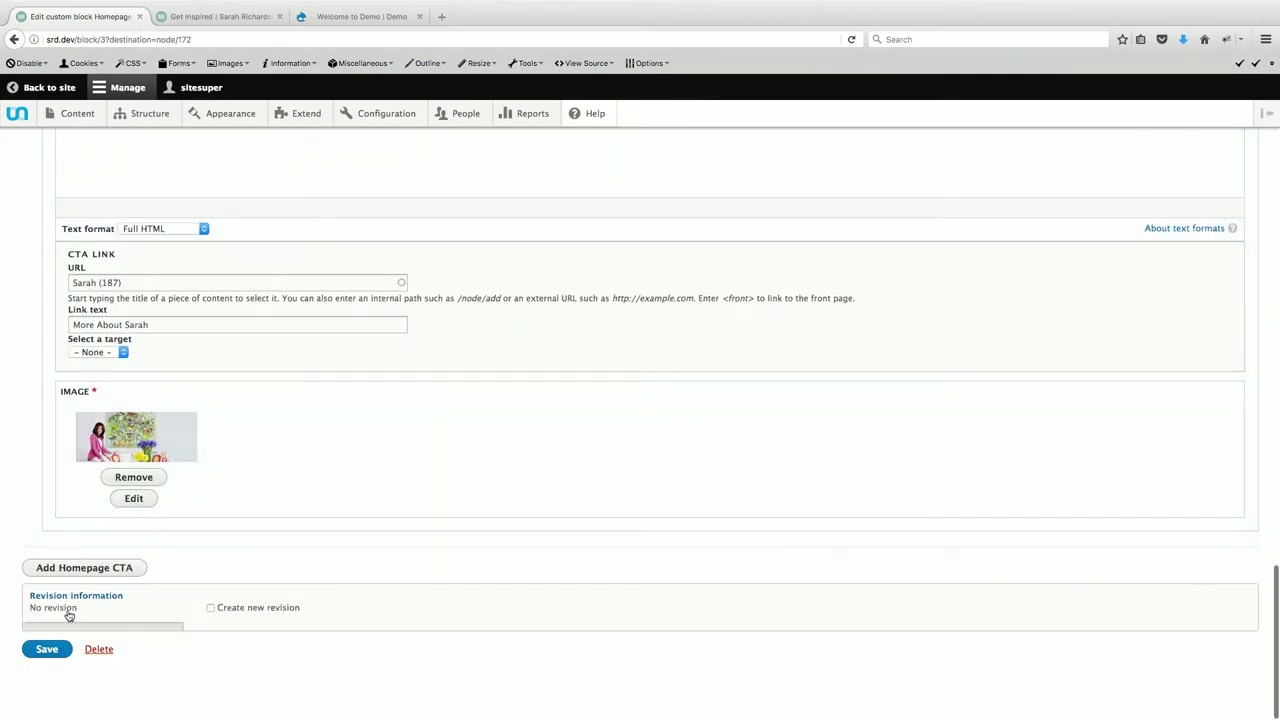
{"action": "left_click", "coordinate": [54, 649]}
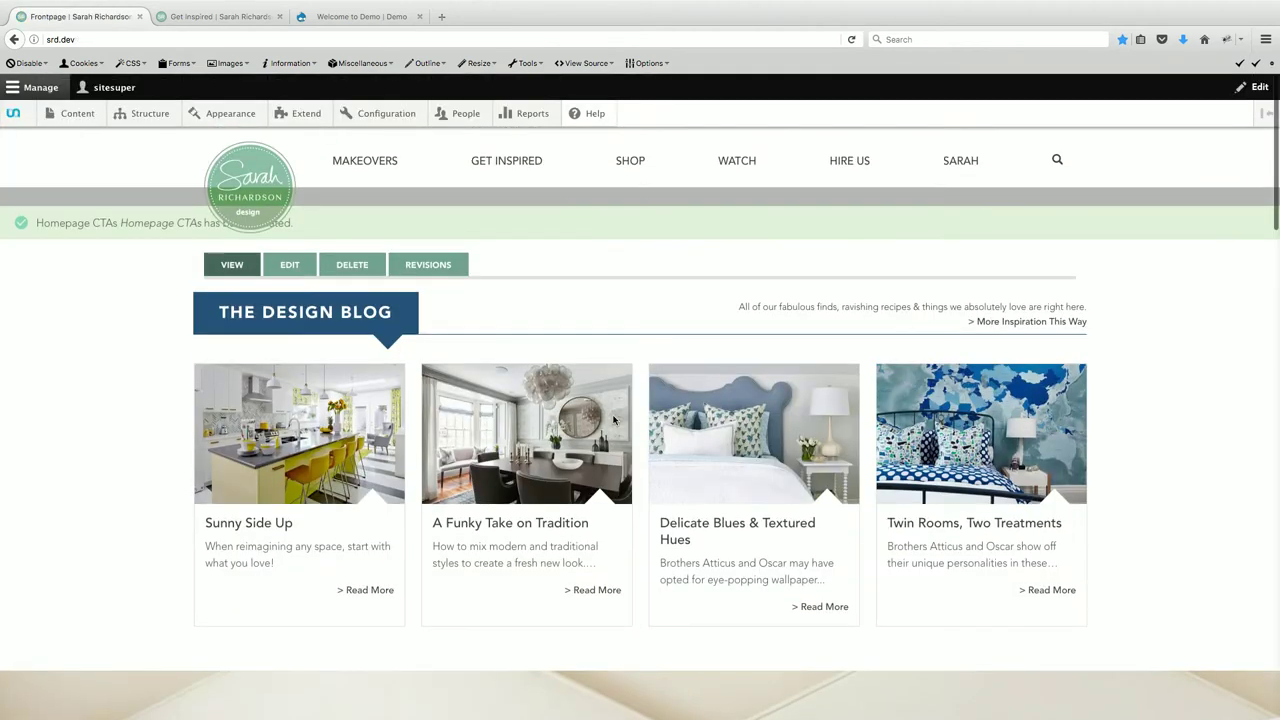
Check the order and layout of the New in Shop, Makeovers & Design Blog and Portfolio sections on the homepage
{"action": "scroll", "coordinate": [694, 414], "scroll_direction": "down", "scroll_amount": 5}
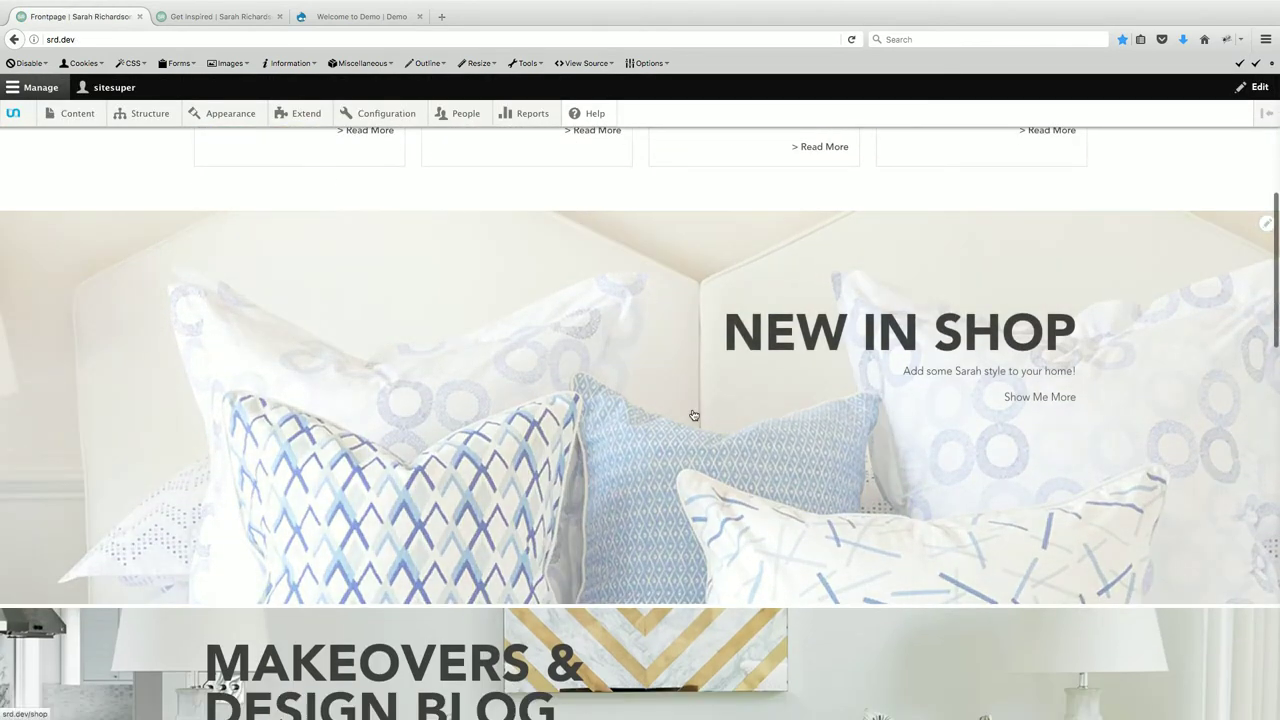
{"action": "scroll", "coordinate": [696, 420], "scroll_direction": "down", "scroll_amount": 1}
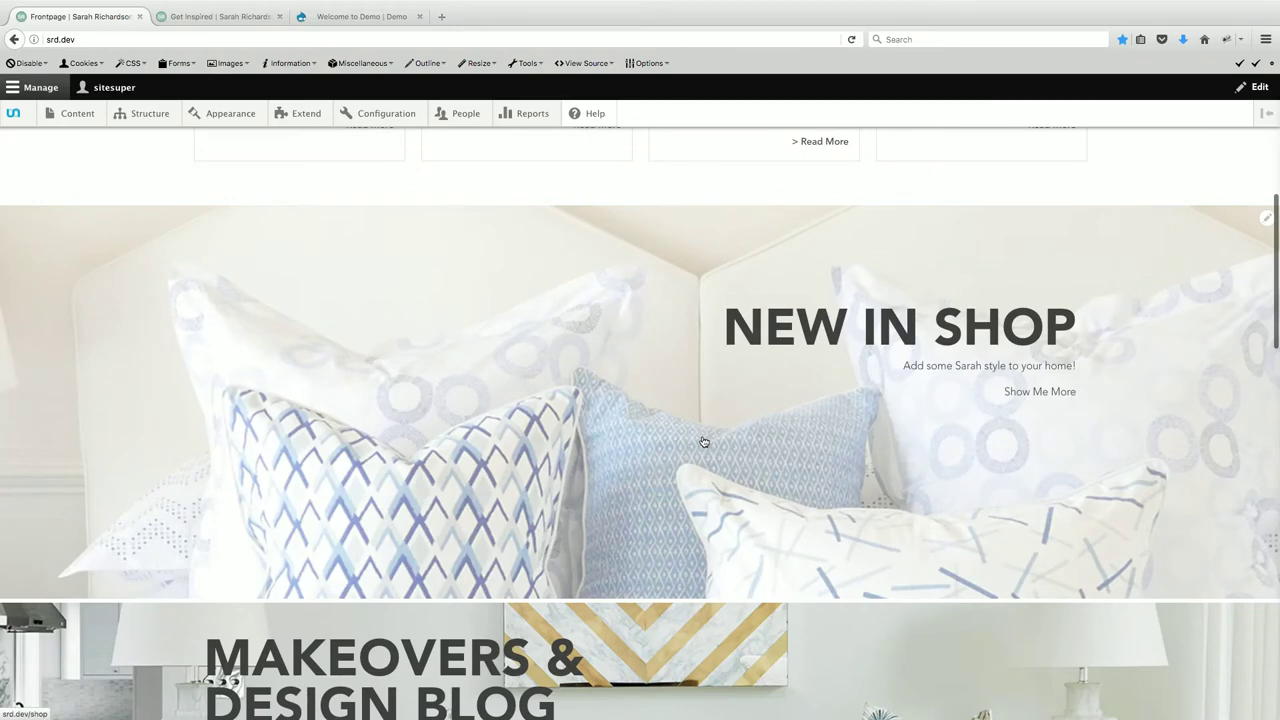
{"action": "scroll", "coordinate": [704, 441], "scroll_direction": "down", "scroll_amount": 2}
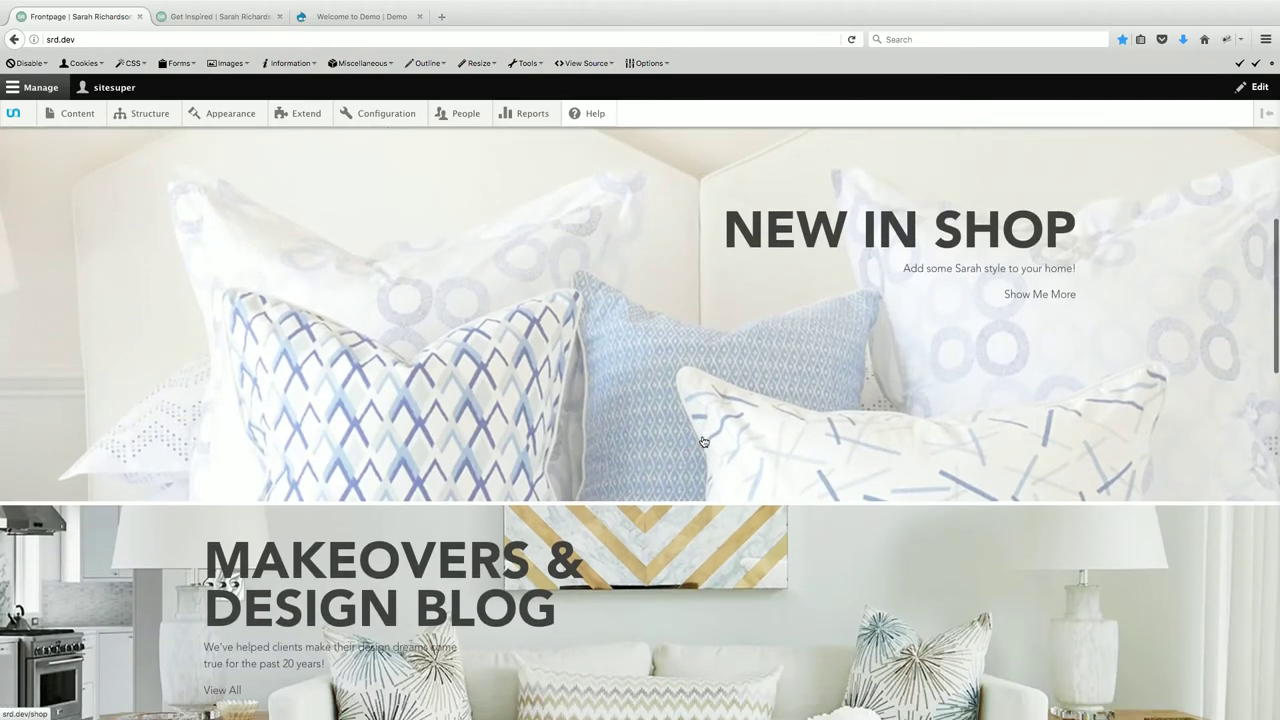
{"action": "scroll", "coordinate": [704, 441], "scroll_direction": "down", "scroll_amount": 4}
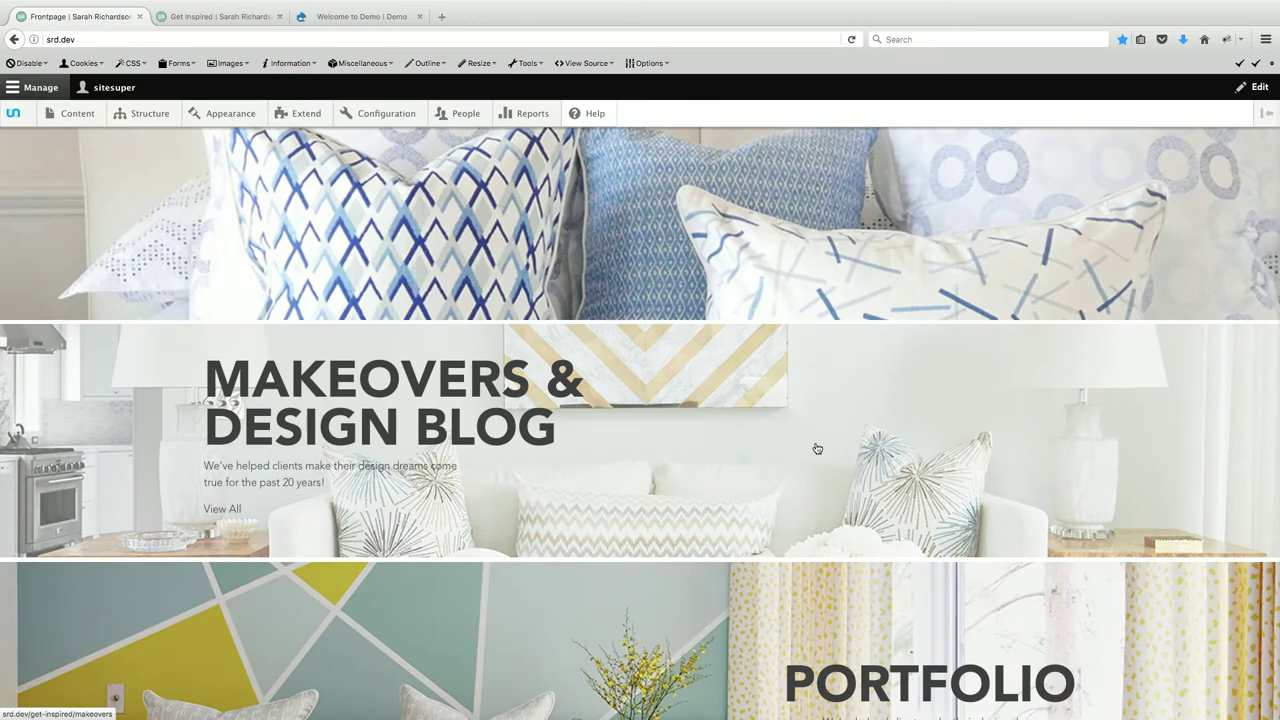
{"action": "scroll", "coordinate": [817, 449], "scroll_direction": "up", "scroll_amount": 1}
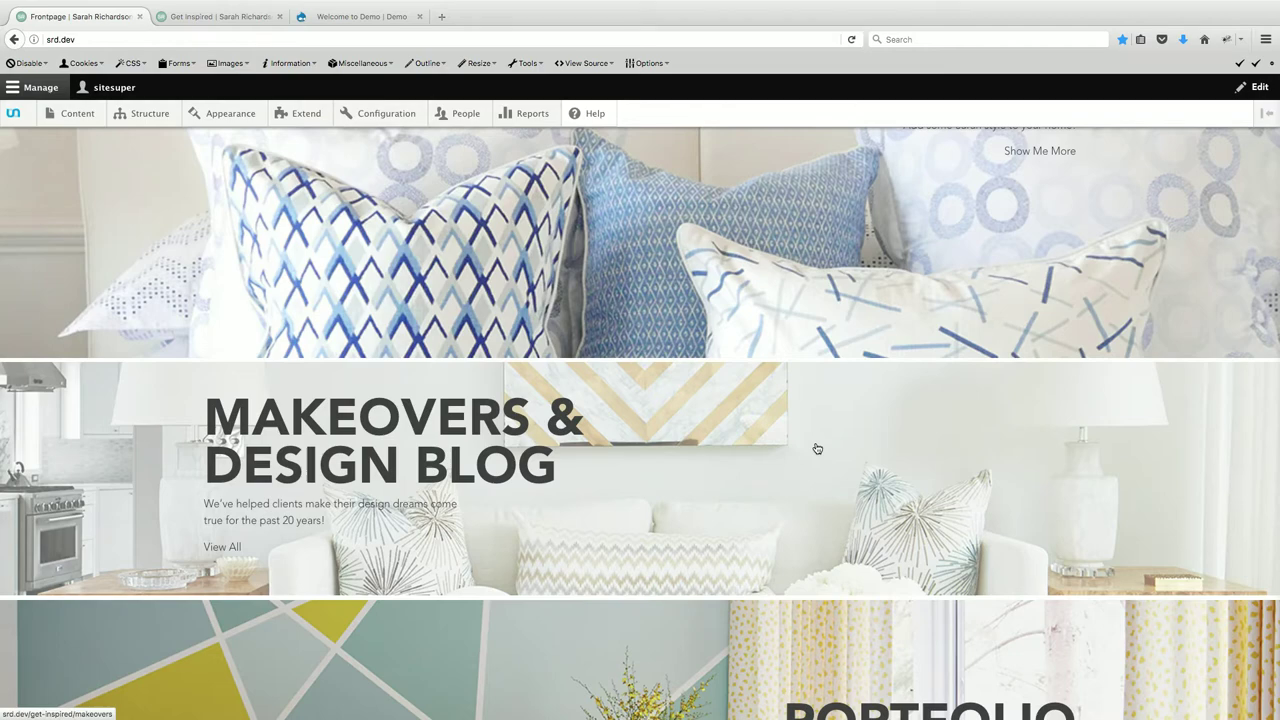
{"action": "scroll", "coordinate": [817, 449], "scroll_direction": "down", "scroll_amount": 5}
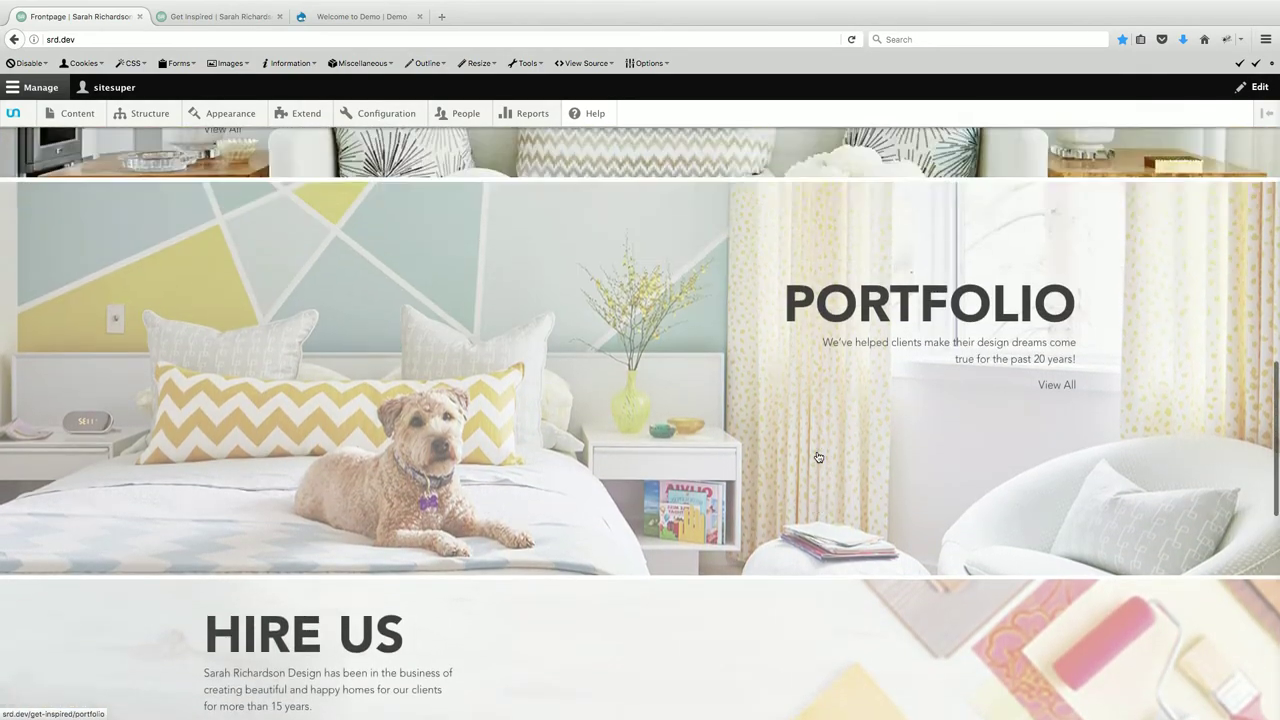
{"action": "scroll", "coordinate": [817, 457], "scroll_direction": "up", "scroll_amount": 4}
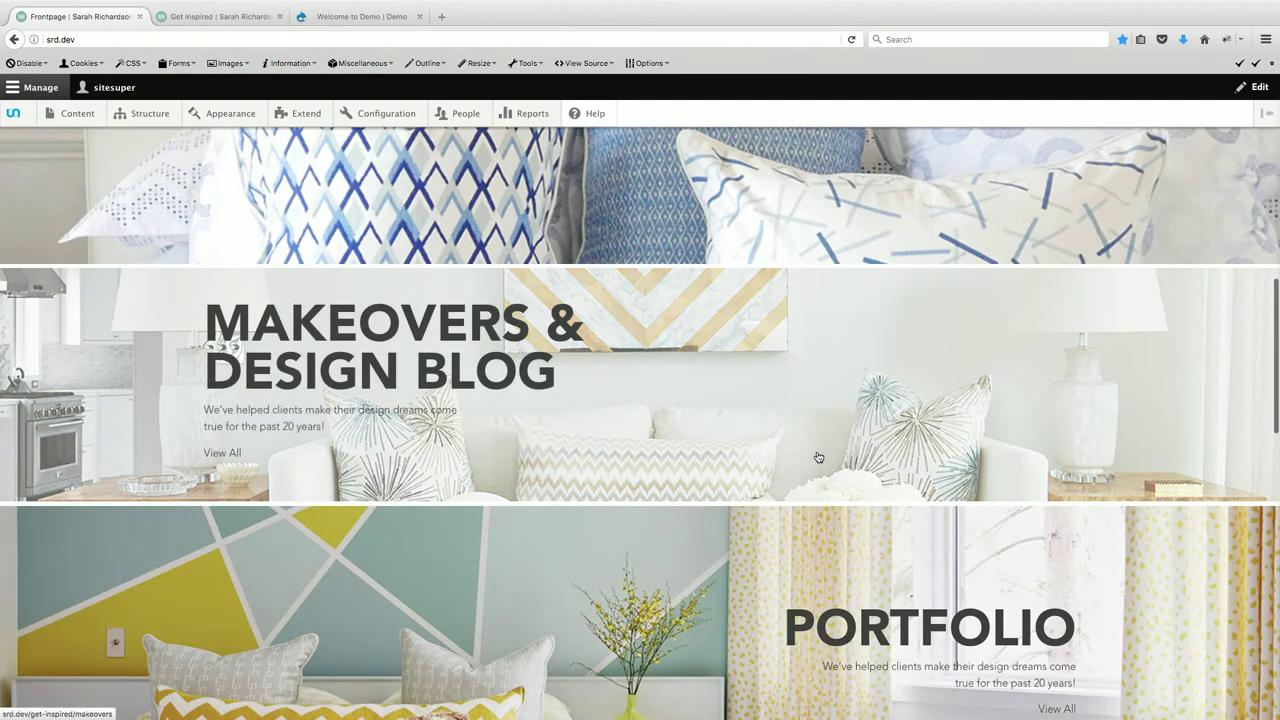
{"action": "scroll", "coordinate": [818, 457], "scroll_direction": "down", "scroll_amount": 1}
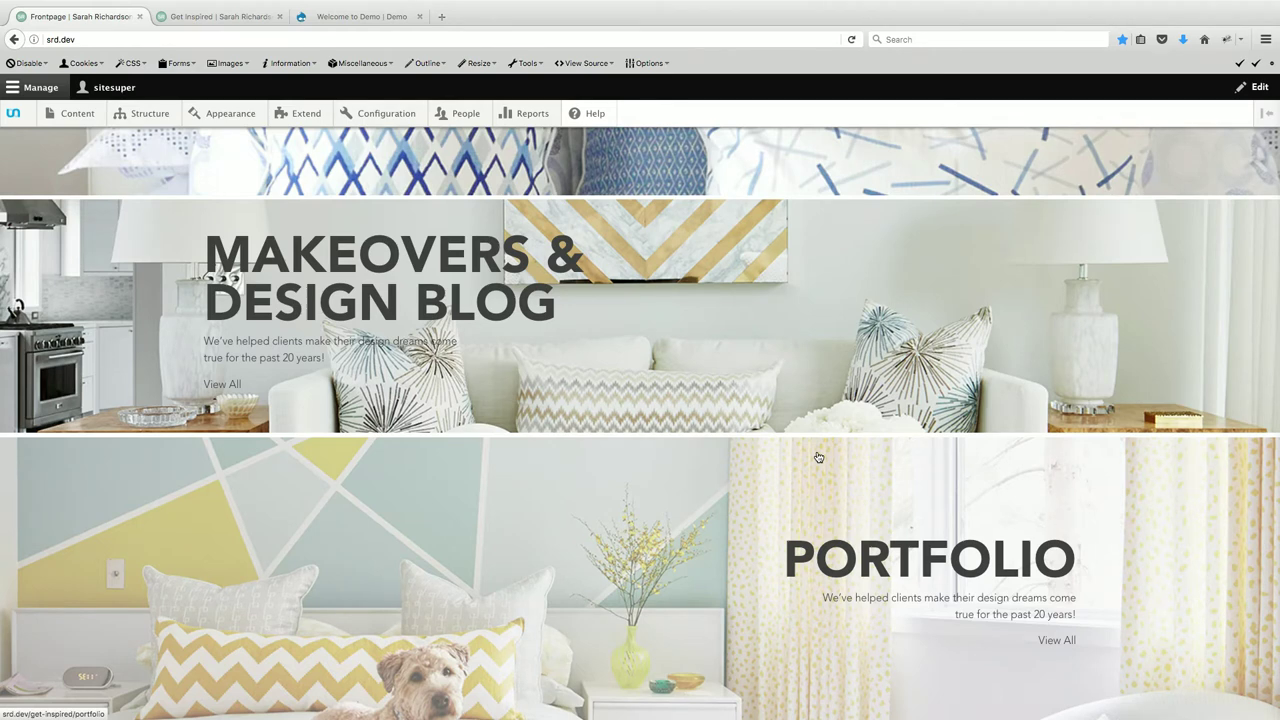
Open the Homepage Footer CTAs block for editing and review its paragraphs through Sarah's Bestsellers
{"action": "scroll", "coordinate": [818, 457], "scroll_direction": "down", "scroll_amount": 10}
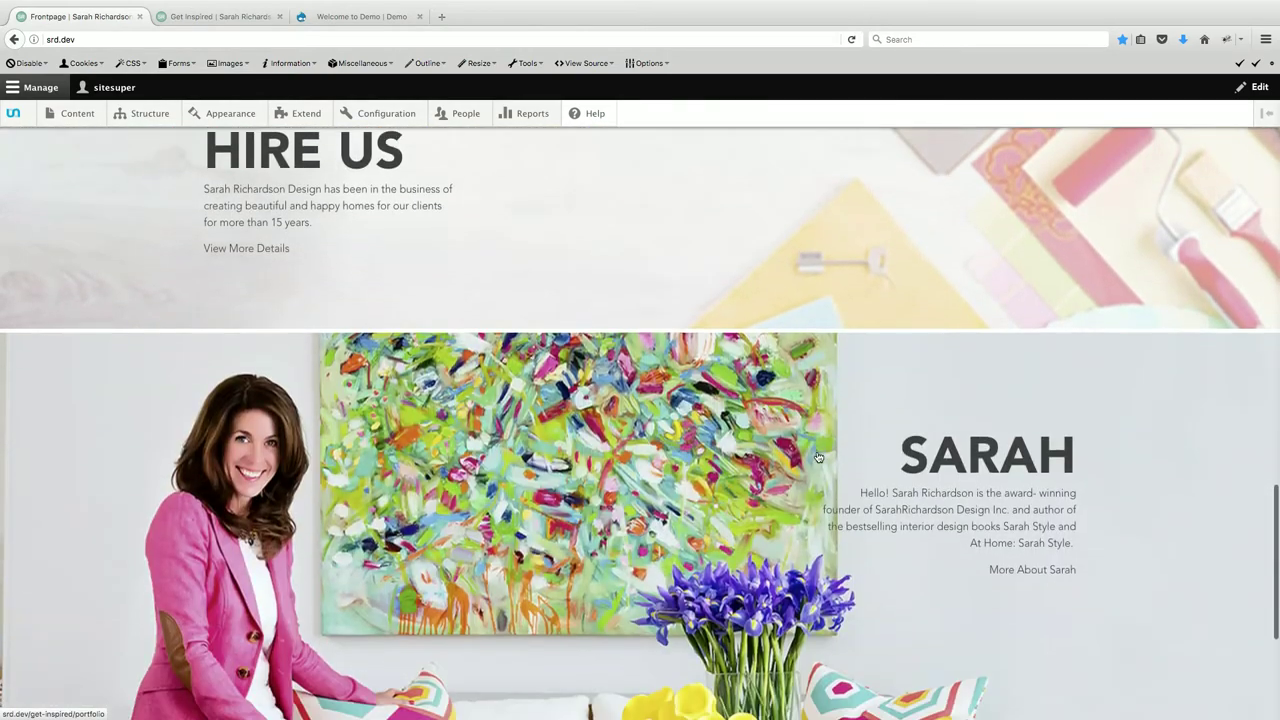
{"action": "scroll", "coordinate": [818, 457], "scroll_direction": "down", "scroll_amount": 4}
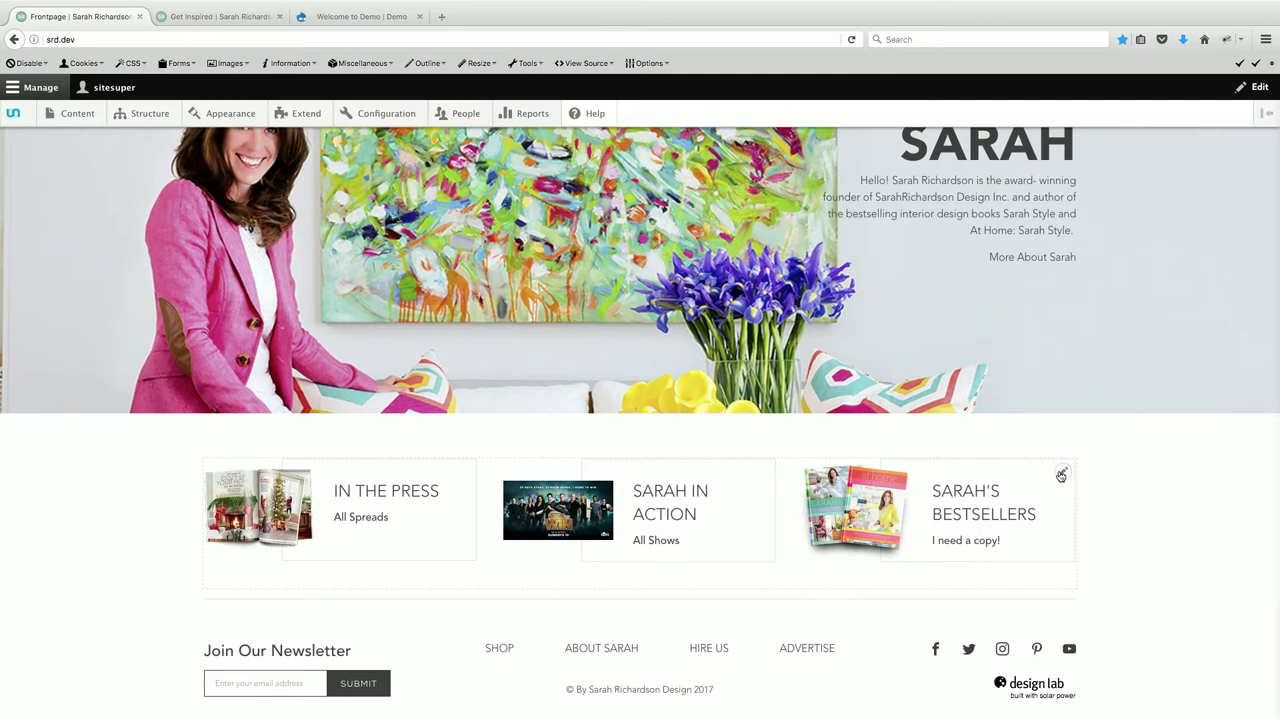
{"action": "left_click", "coordinate": [1061, 476]}
{"action": "left_click", "coordinate": [1032, 508]}
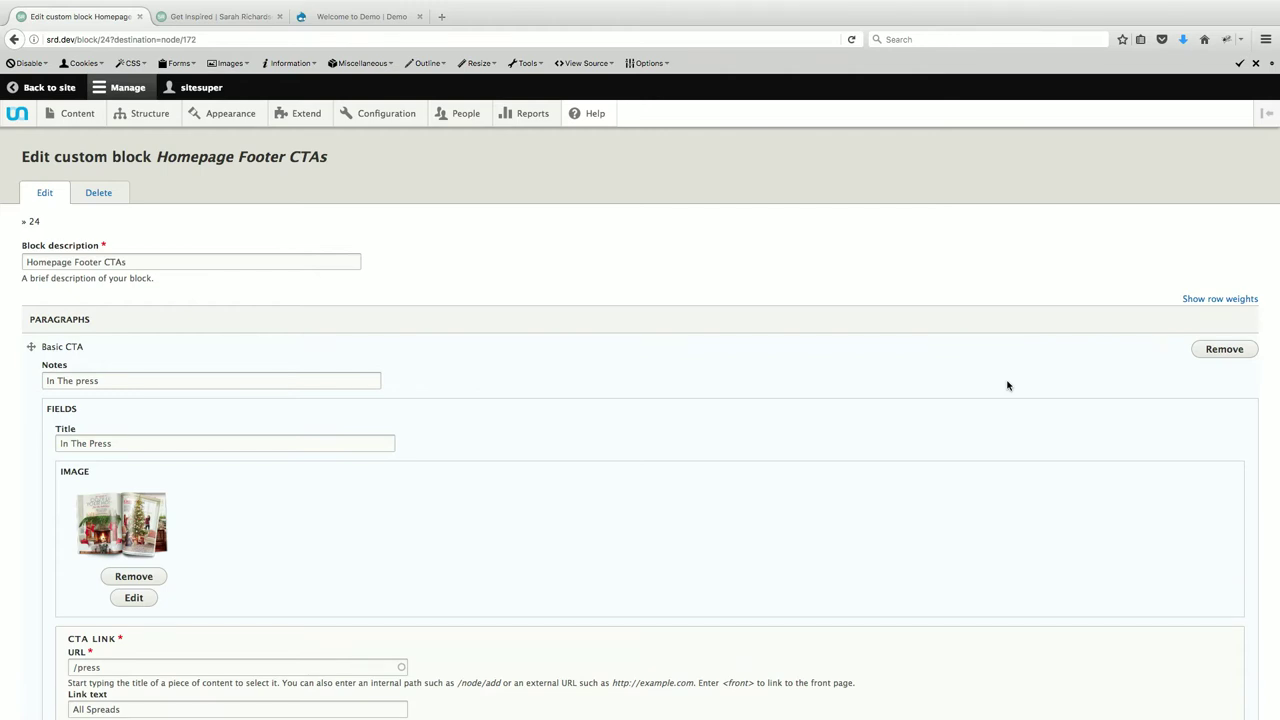
{"action": "scroll", "coordinate": [1007, 385], "scroll_direction": "down", "scroll_amount": 10}
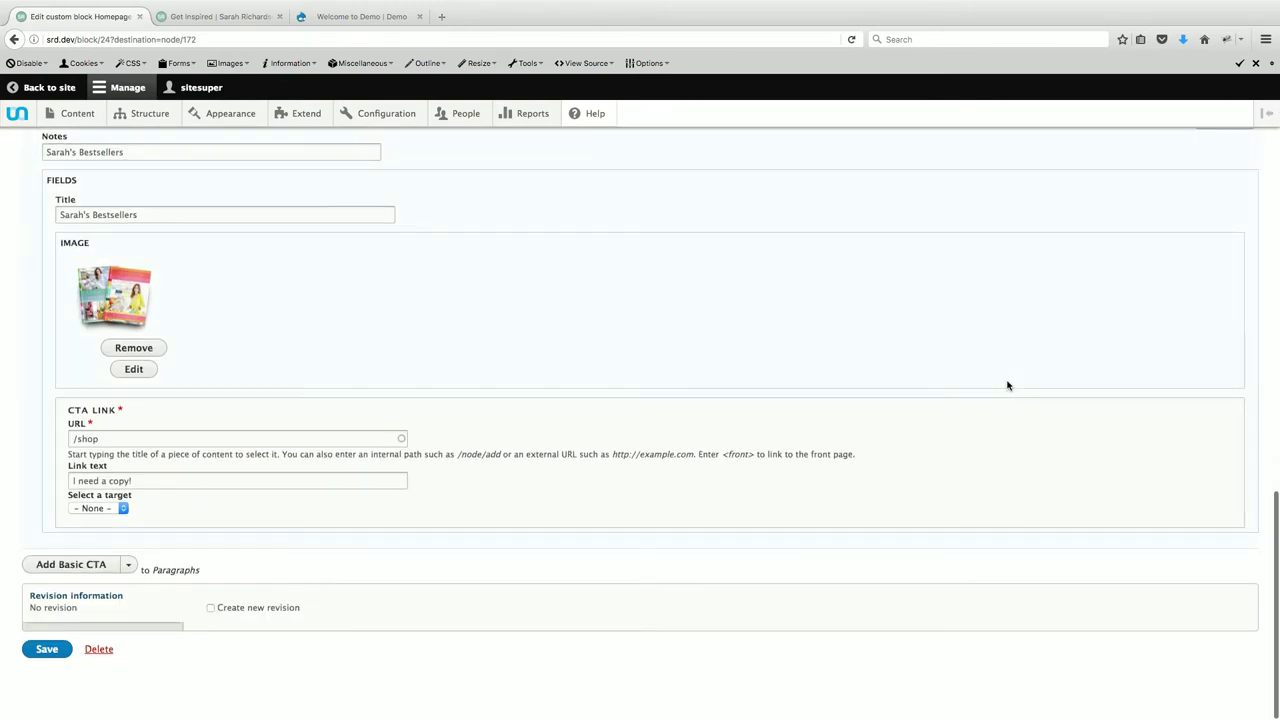
Try to add a Text CTA paragraph to the Homepage Footer CTAs block
{"action": "left_click", "coordinate": [128, 566]}
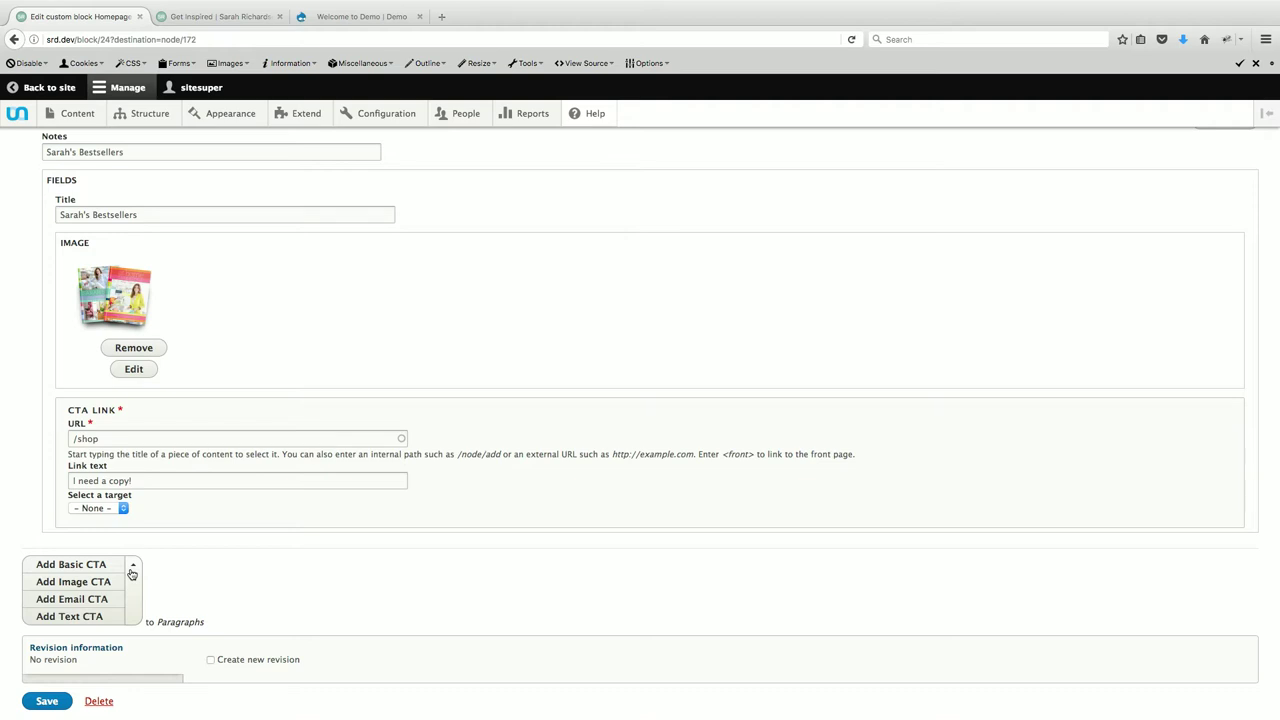
{"action": "left_click", "coordinate": [94, 615]}
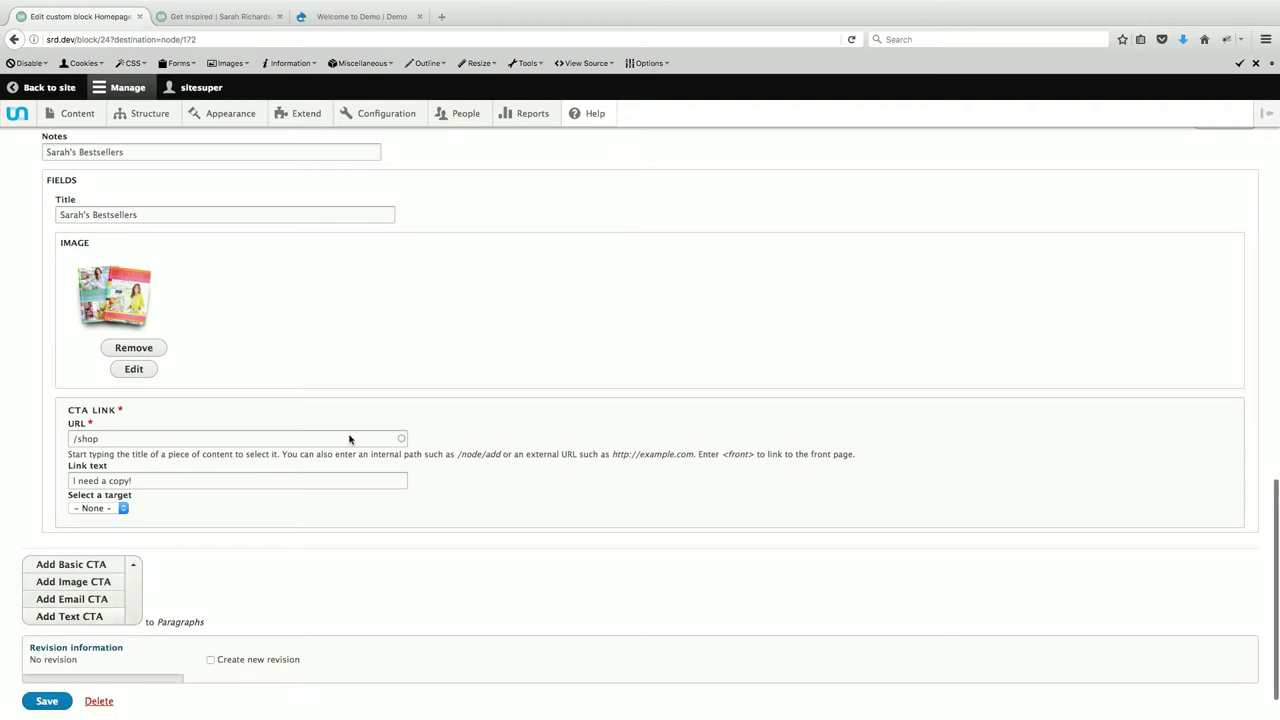
{"action": "scroll", "coordinate": [486, 317], "scroll_direction": "down", "scroll_amount": 5}
{"action": "left_click", "coordinate": [529, 395]}
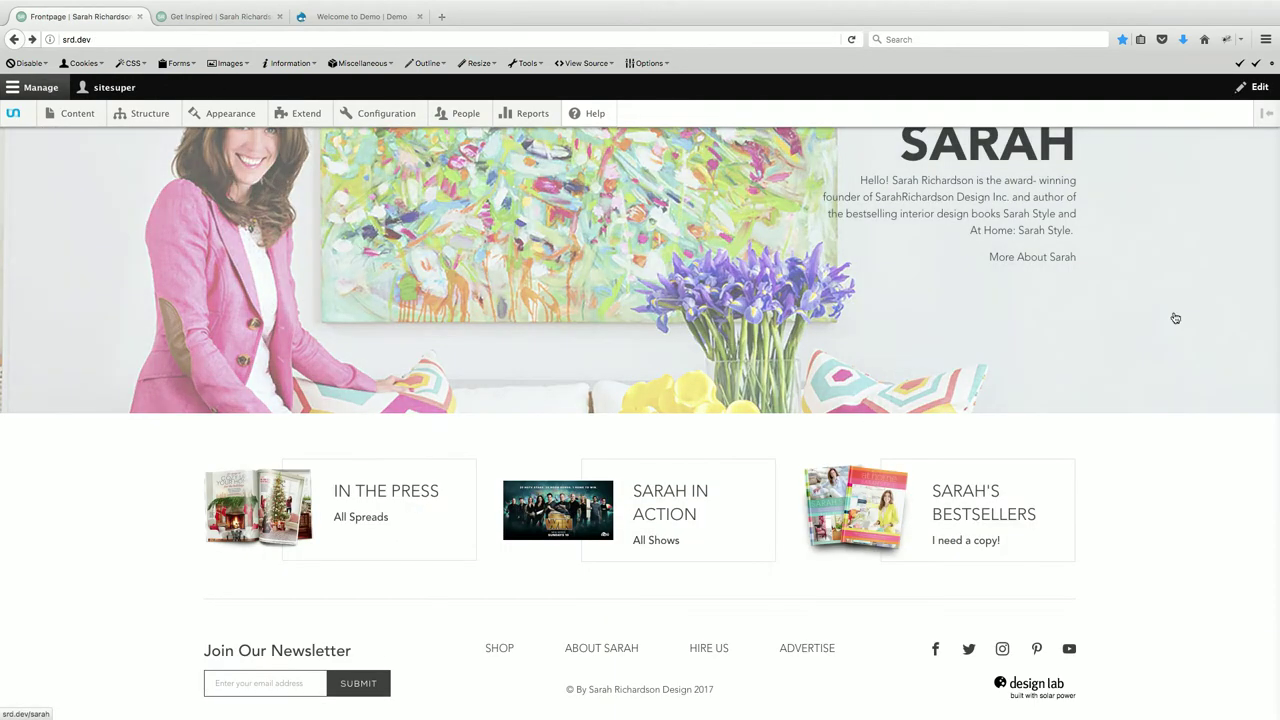
Open the Sunny Side Up article from The Design Blog section of the homepage
{"action": "scroll", "coordinate": [1175, 318], "scroll_direction": "up", "scroll_amount": 5}
{"action": "scroll", "coordinate": [1175, 318], "scroll_direction": "up", "scroll_amount": 15}
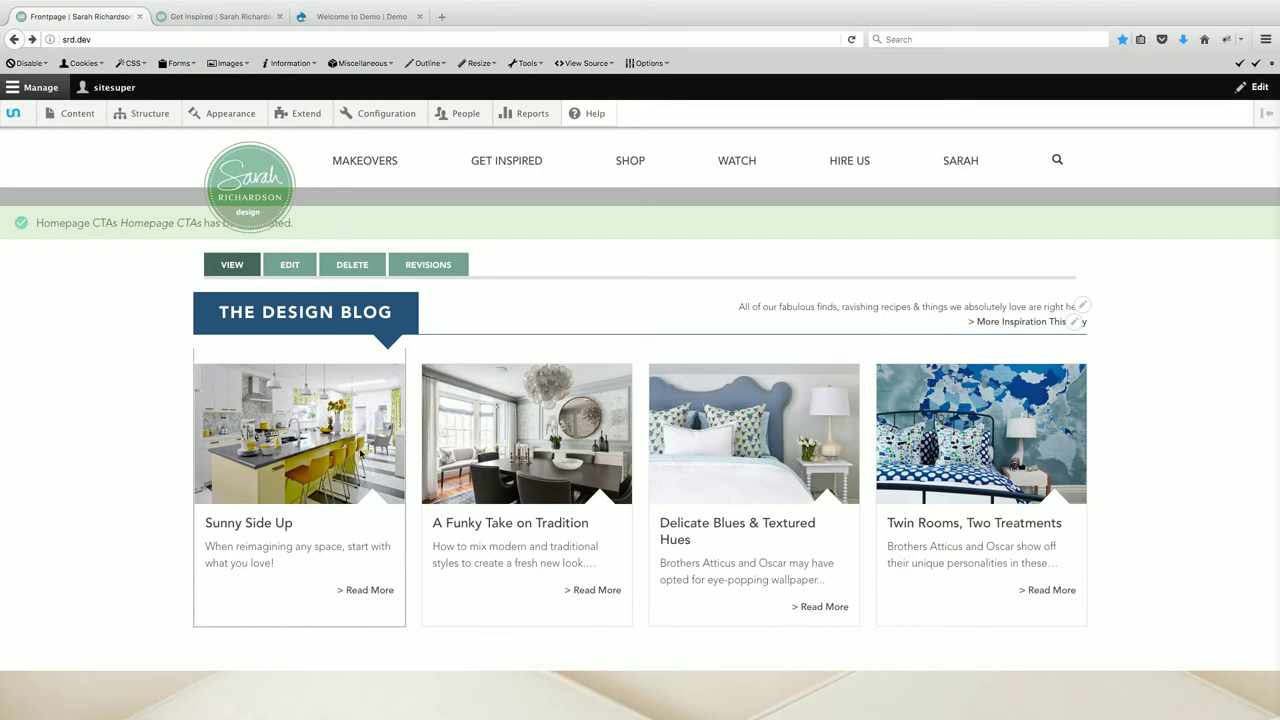
{"action": "left_click", "coordinate": [325, 483]}
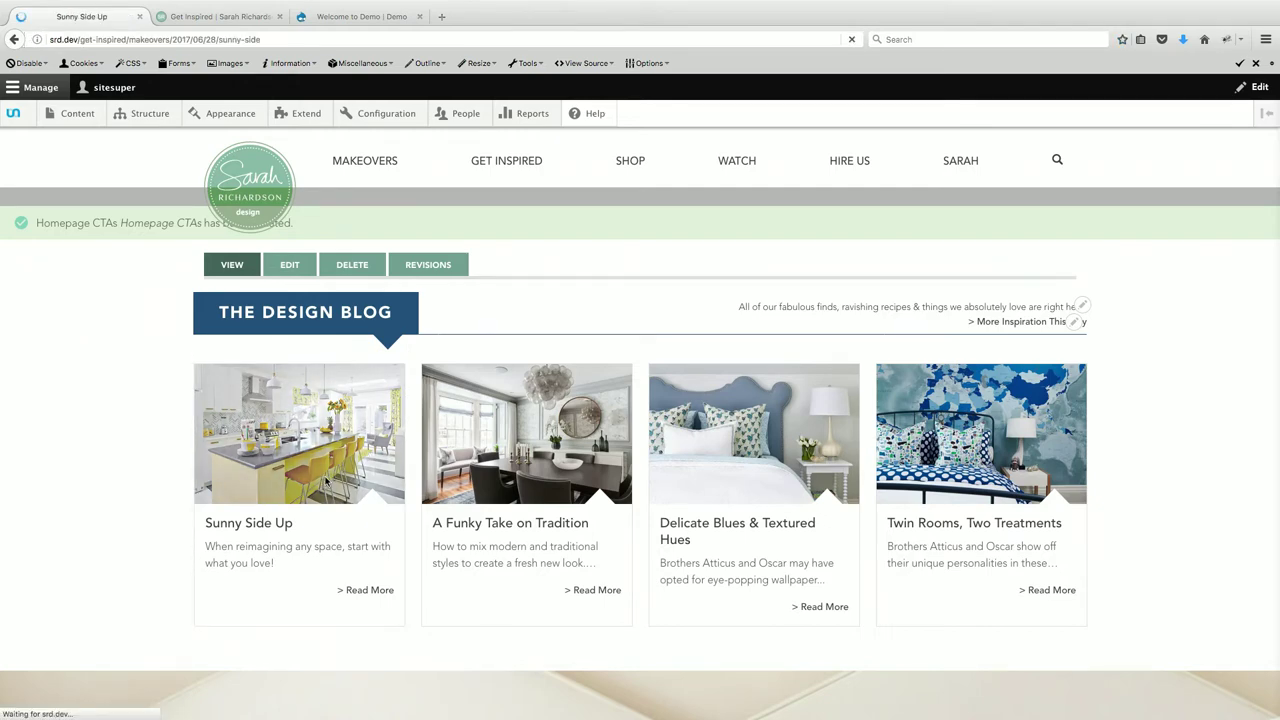
{"action": "scroll", "coordinate": [565, 338], "scroll_direction": "down", "scroll_amount": 1}
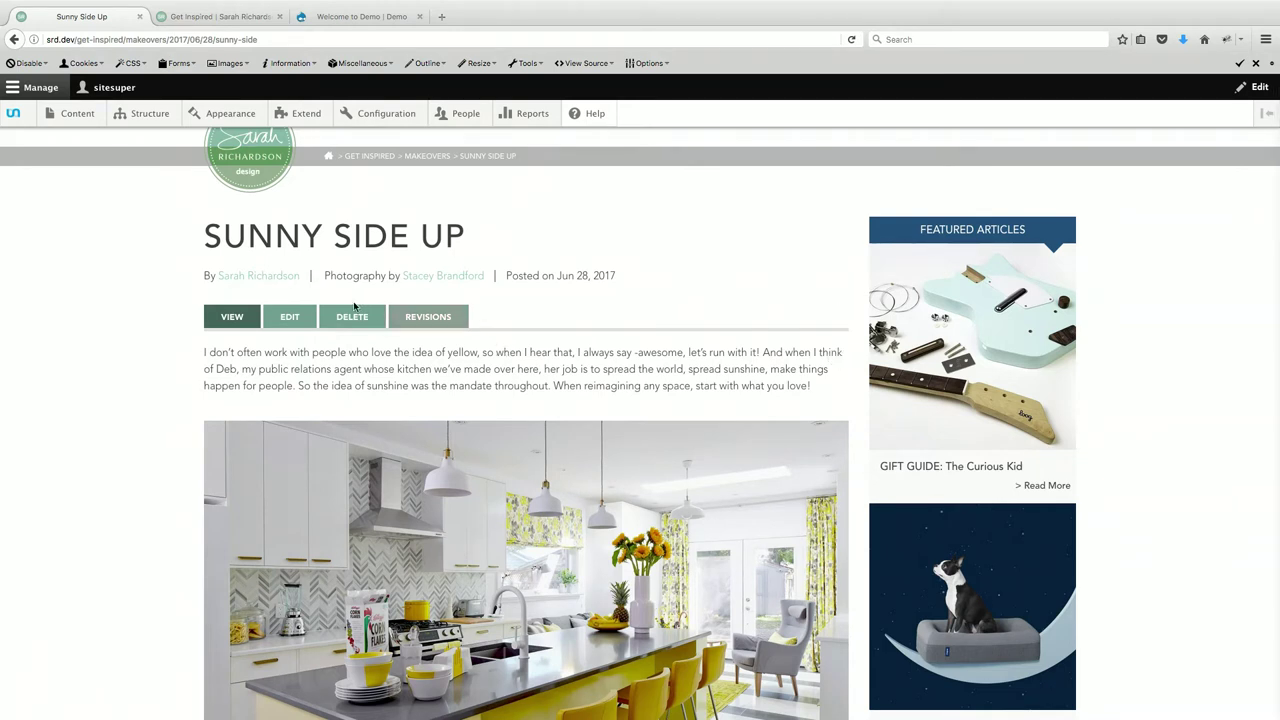
Open the Sunny Side Up article for editing and expand its Paragraphs section to view the text paragraph
{"action": "left_click", "coordinate": [294, 318]}
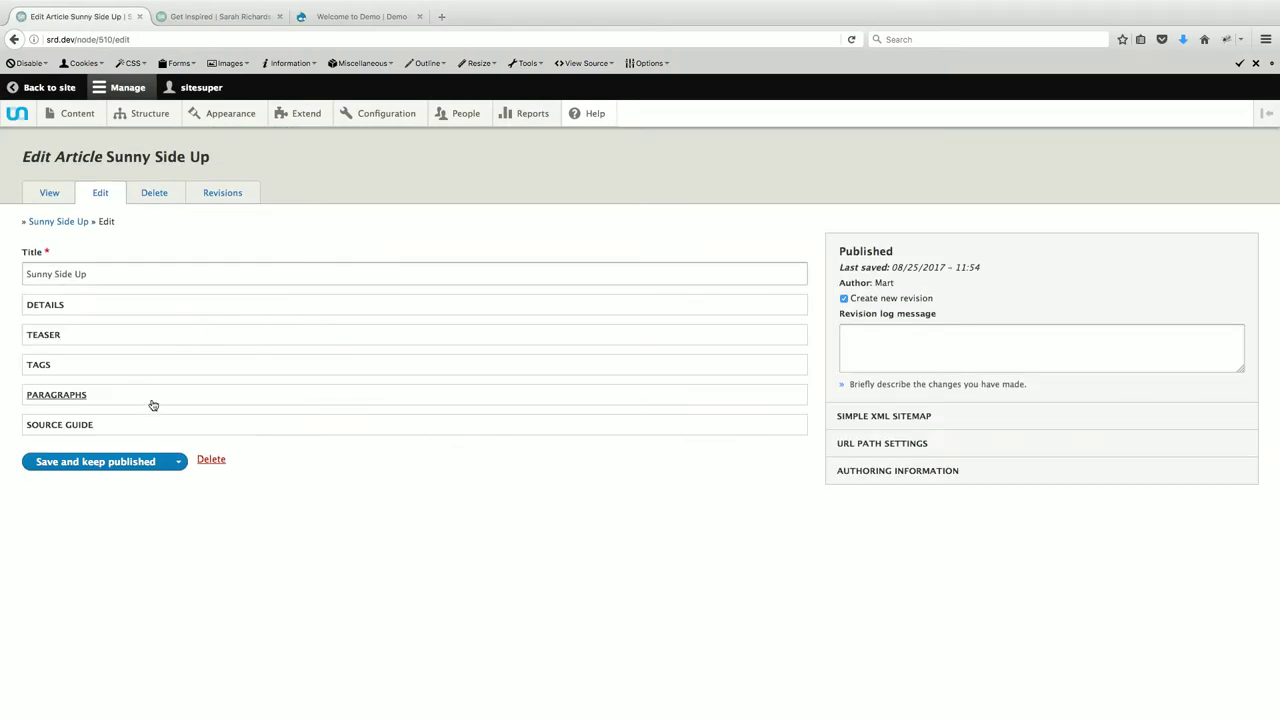
{"action": "left_click", "coordinate": [153, 403]}
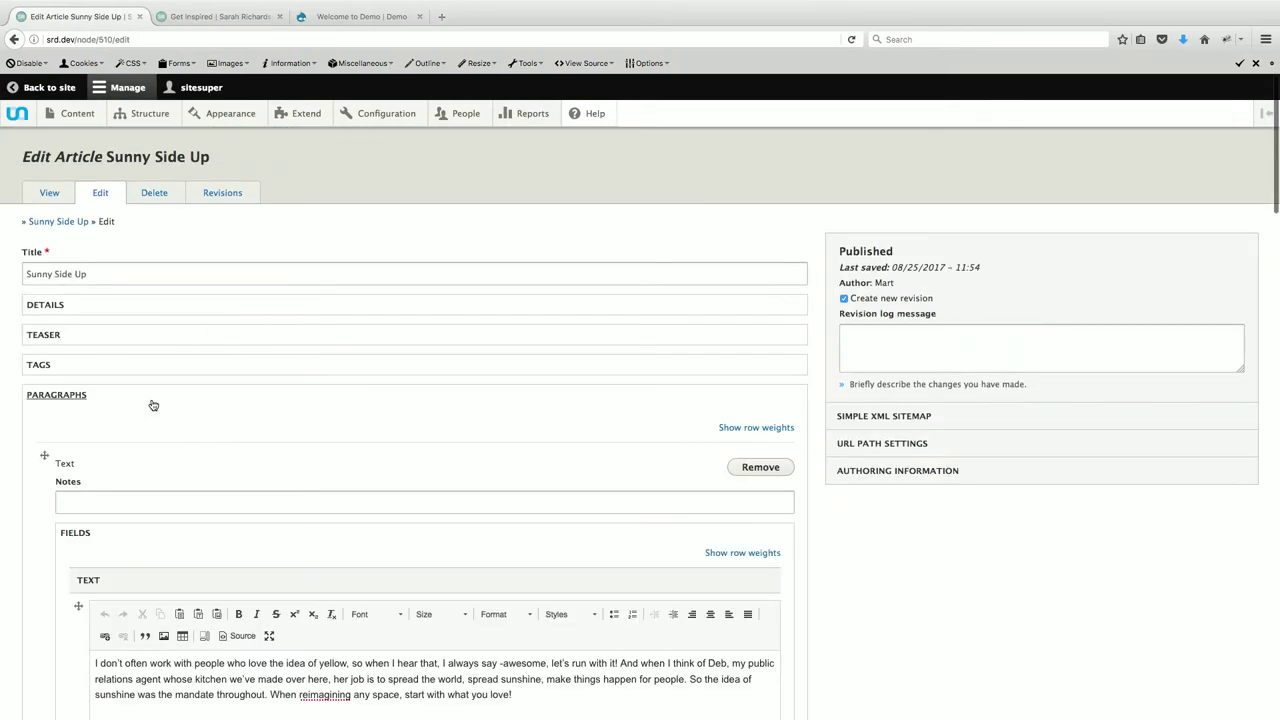
{"action": "scroll", "coordinate": [346, 375], "scroll_direction": "down", "scroll_amount": 5}
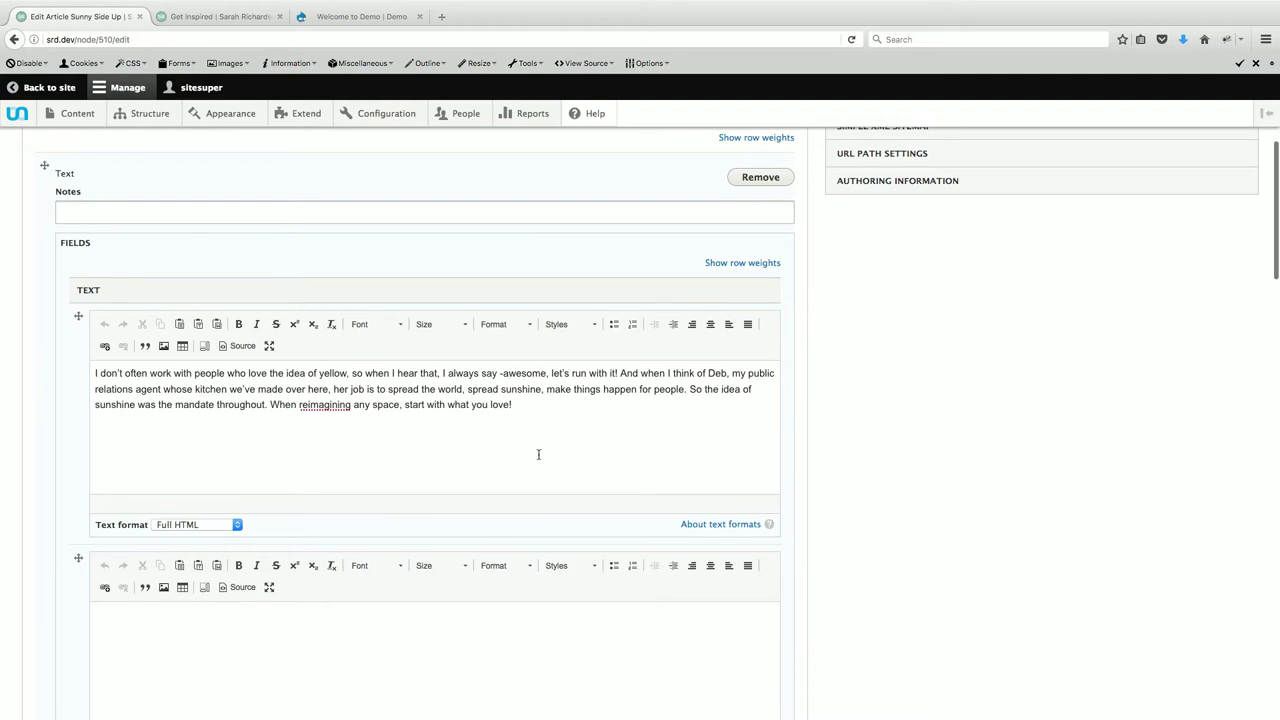
Copy the first text item's full content into the empty second text item of the Sunny Side Up article and save it, keeping it published
{"action": "left_click_drag", "start_coordinate": [512, 404], "coordinate": [123, 343]}
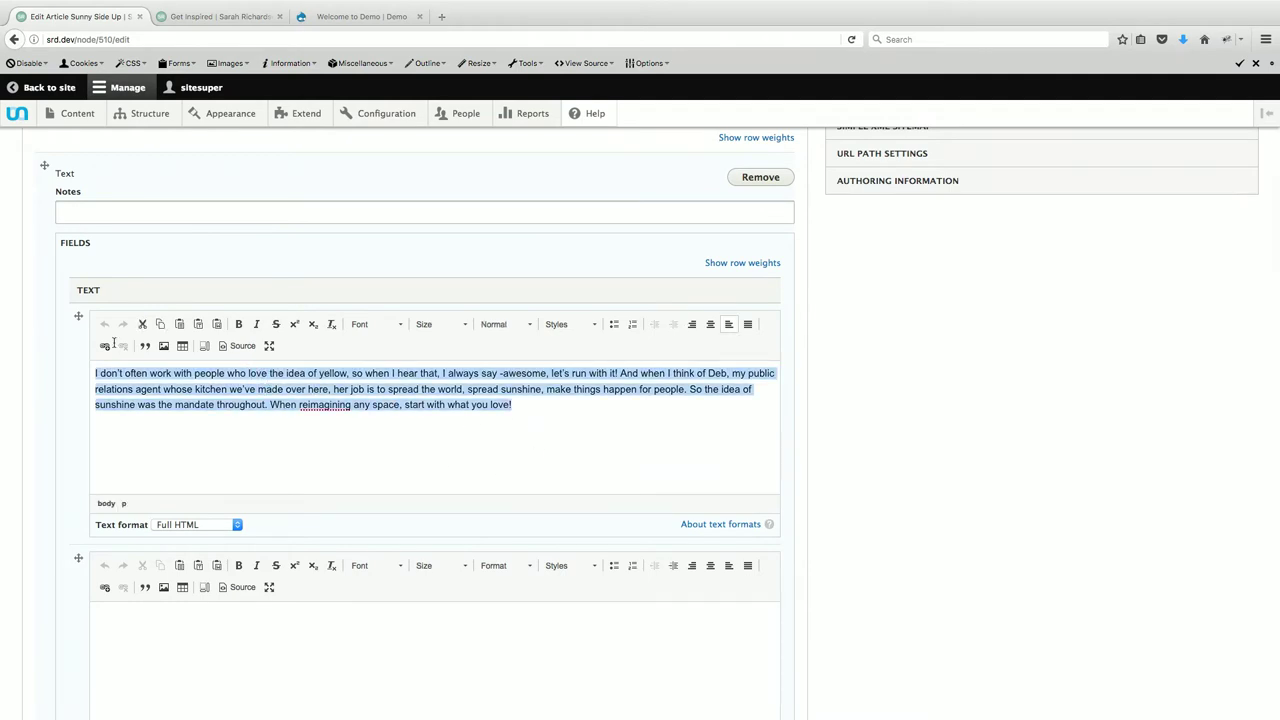
{"action": "scroll", "coordinate": [123, 345], "scroll_direction": "down", "scroll_amount": 4}
{"action": "left_click", "coordinate": [204, 440]}
{"action": "type", "text": "I don't often work with people who love the idea of yellow, so when I hear that, I always say -awesome, let's run with it! And when I think of Deb, my public relations agent whose kitchen we've made over here, her job is to spread the world, spread sunshine, make things happen for people. So the idea of sunshine was the mandate throughout. When reimagining any space, start with what you love!"}
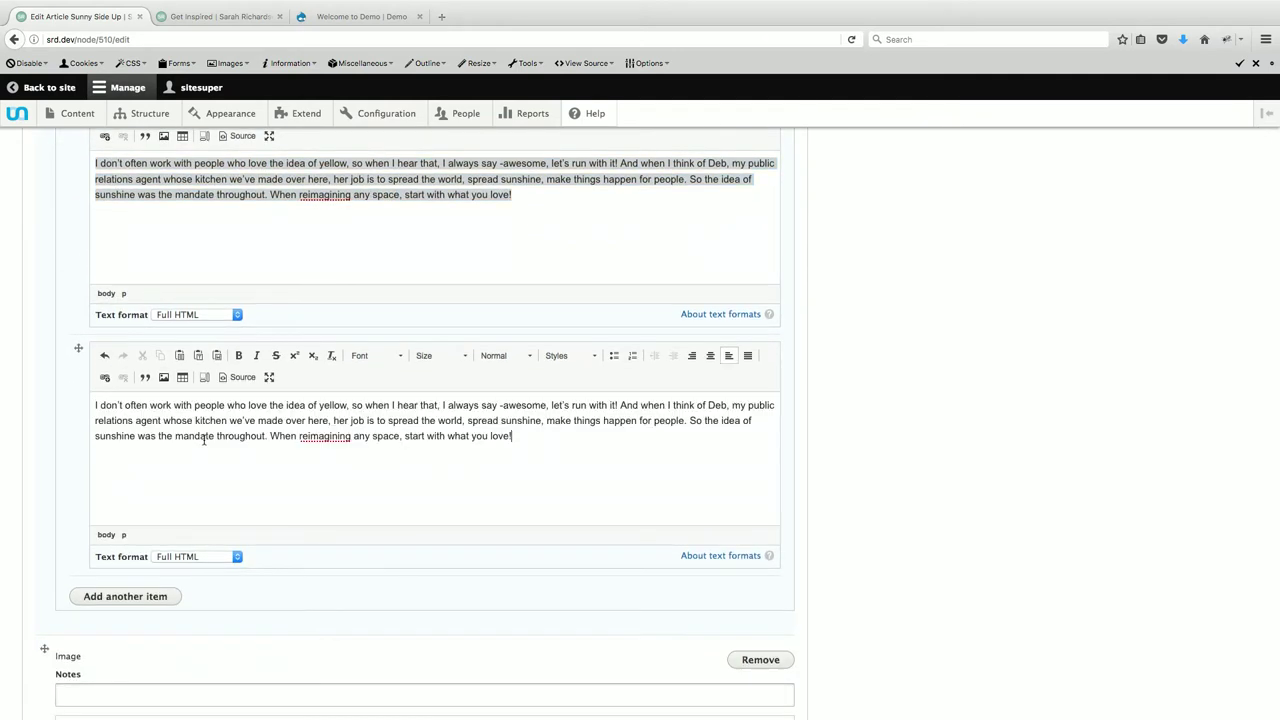
{"action": "scroll", "coordinate": [204, 440], "scroll_direction": "down", "scroll_amount": 15}
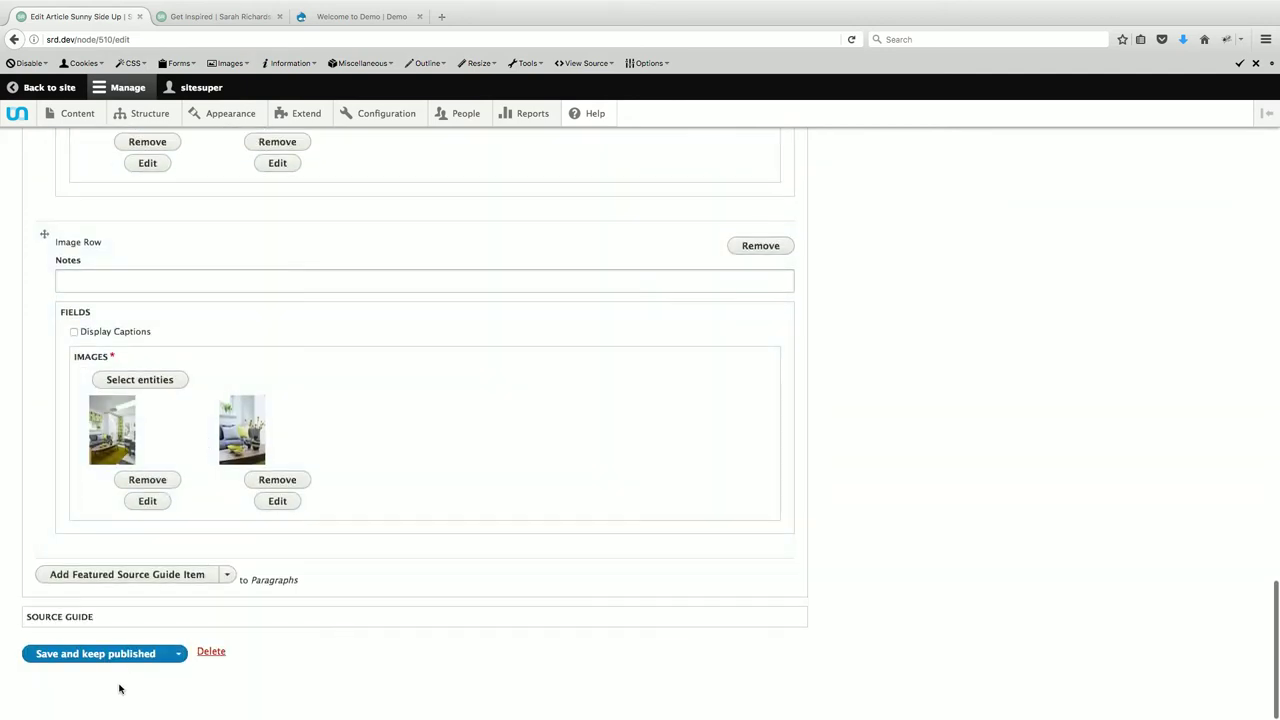
{"action": "left_click", "coordinate": [104, 659]}
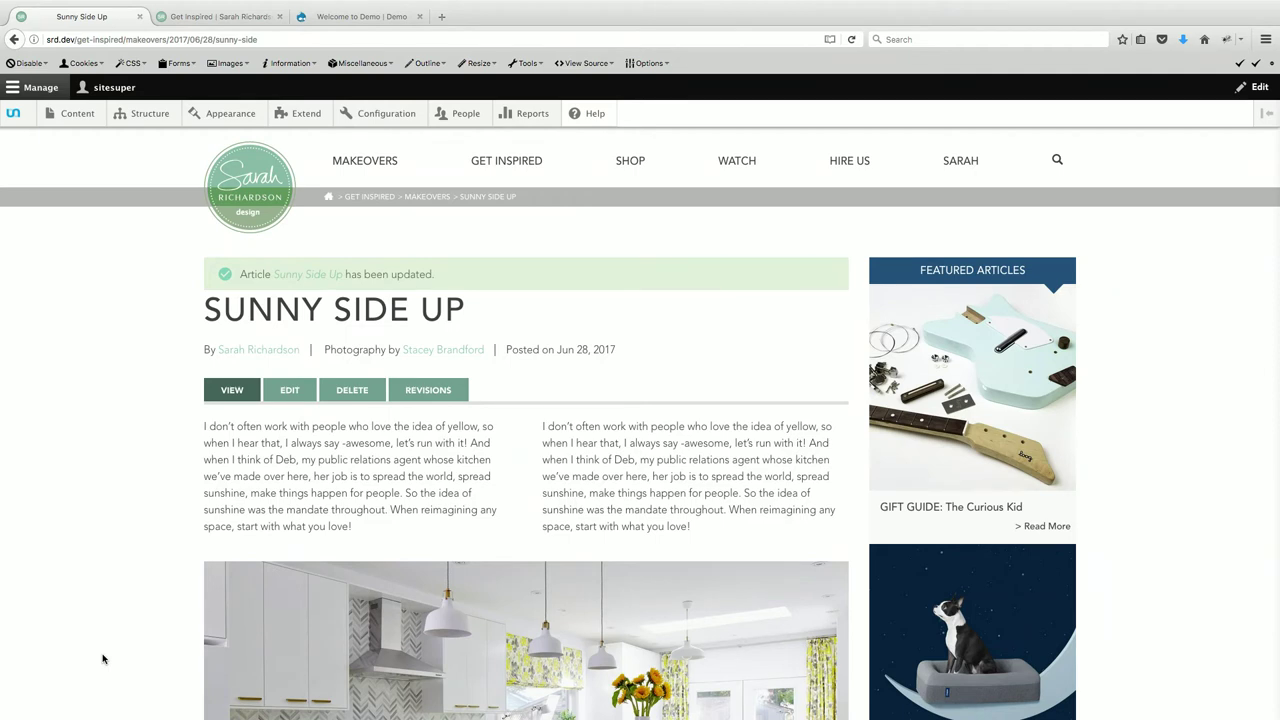
{"action": "scroll", "coordinate": [497, 377], "scroll_direction": "down", "scroll_amount": 2}
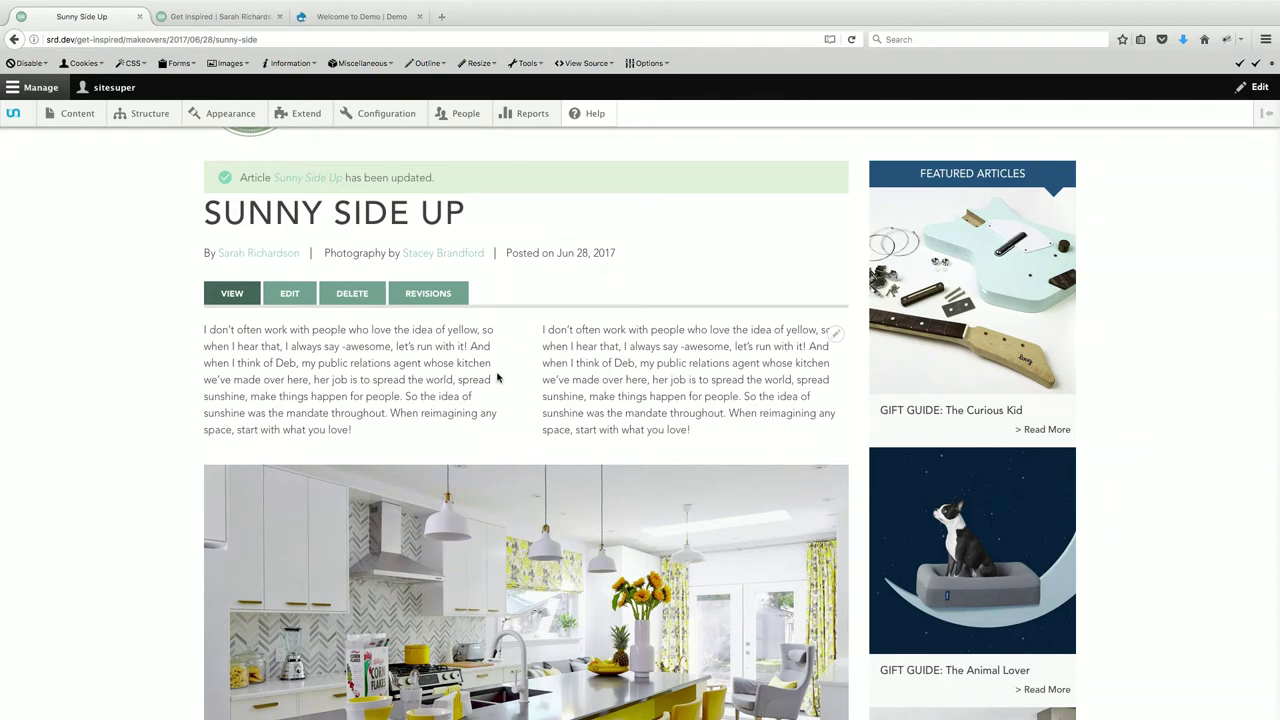
Switch to the DrupalNorth presentation in Microsoft PowerPoint
{"action": "key", "text": "ctrl+Up"}
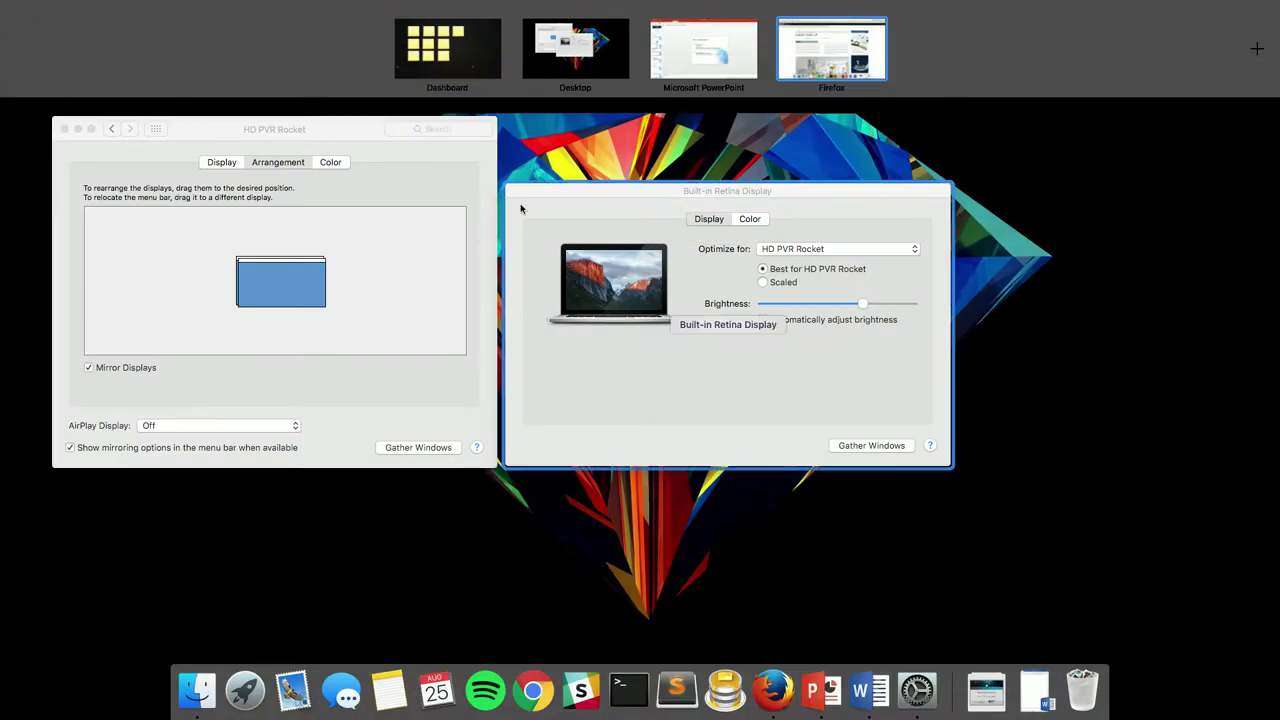
{"action": "left_click", "coordinate": [543, 46]}
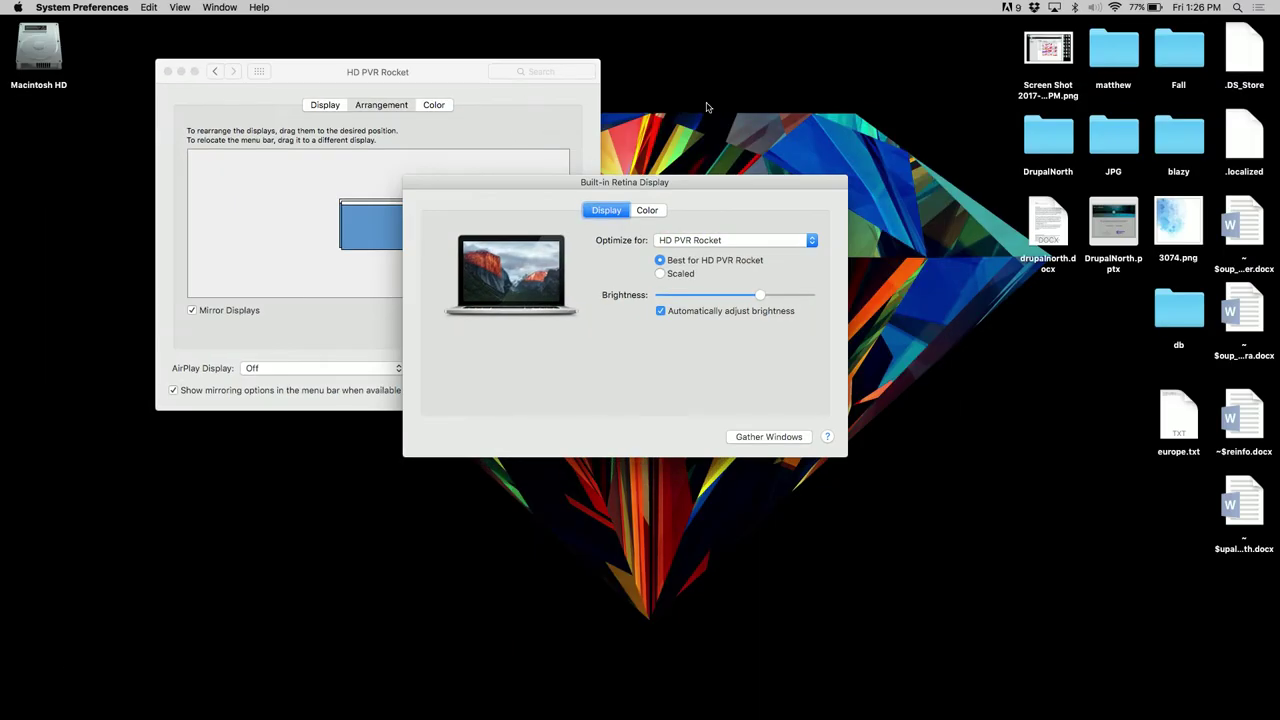
{"action": "key", "text": "ctrl+Up"}
{"action": "key", "text": "ctrl+Up"}
{"action": "key", "text": "ctrl+Up"}
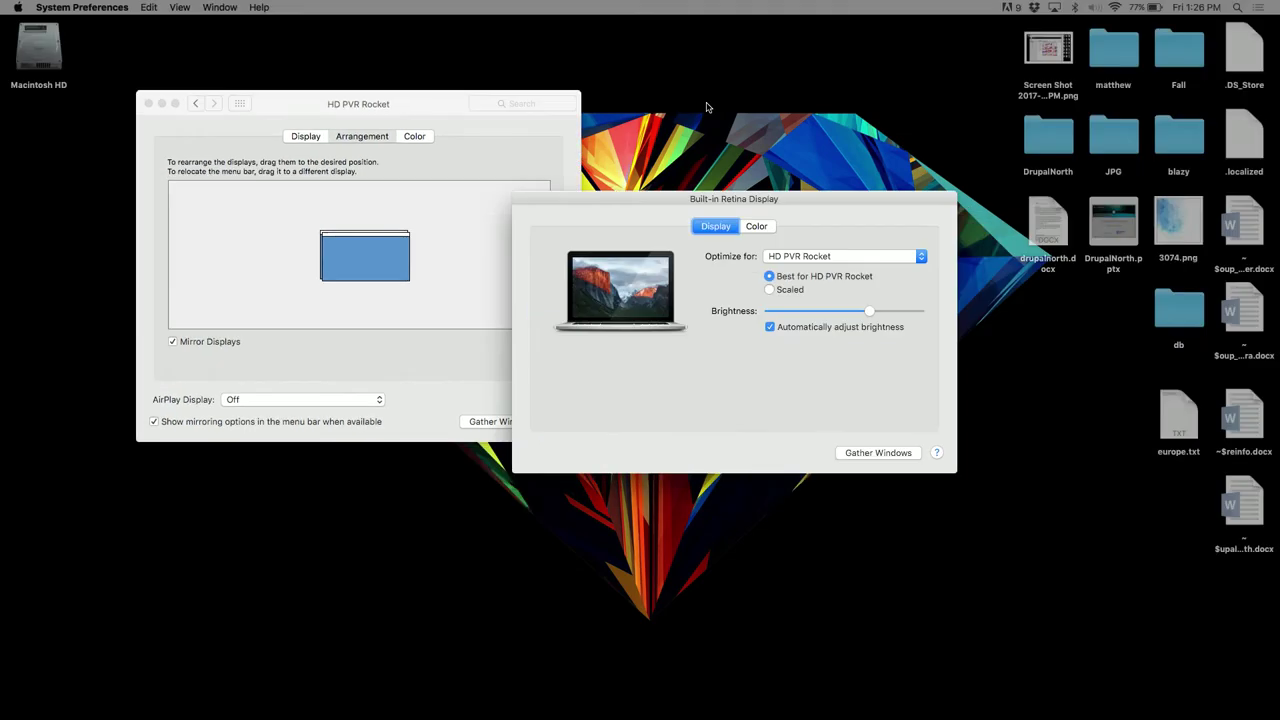
{"action": "key", "text": "ctrl+Up"}
{"action": "key", "text": "ctrl+Up"}
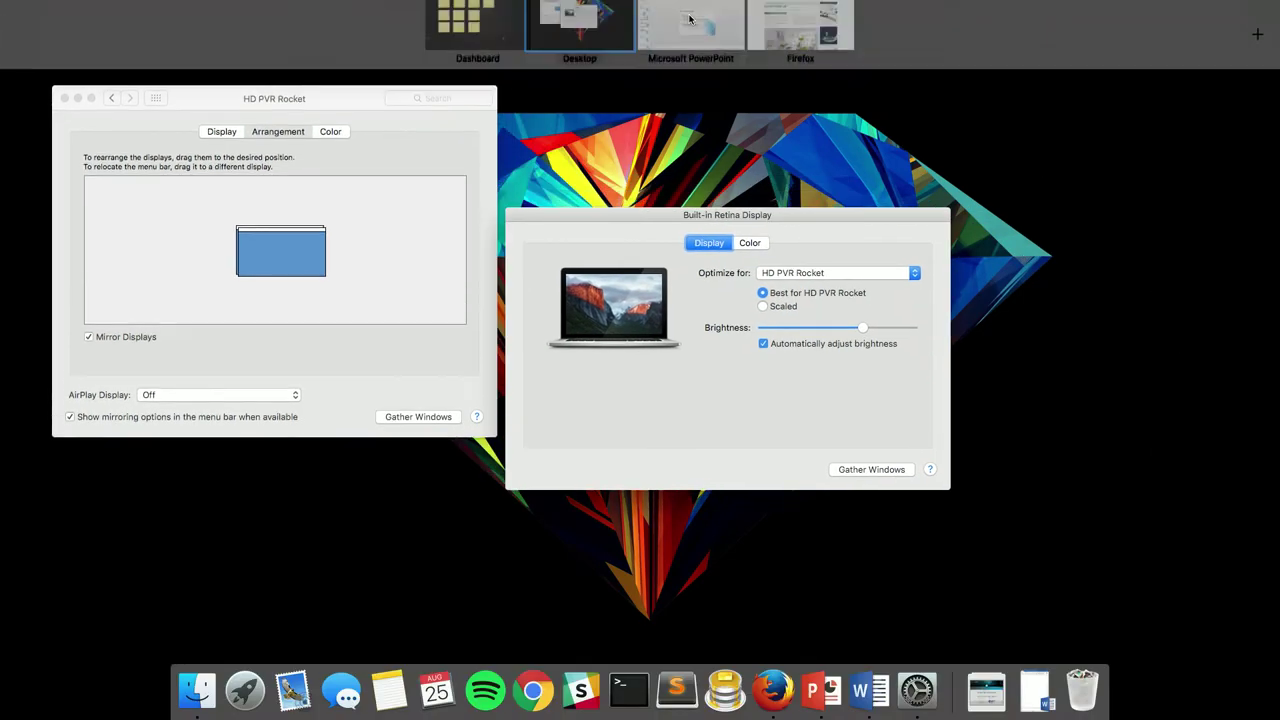
{"action": "left_click", "coordinate": [715, 35]}
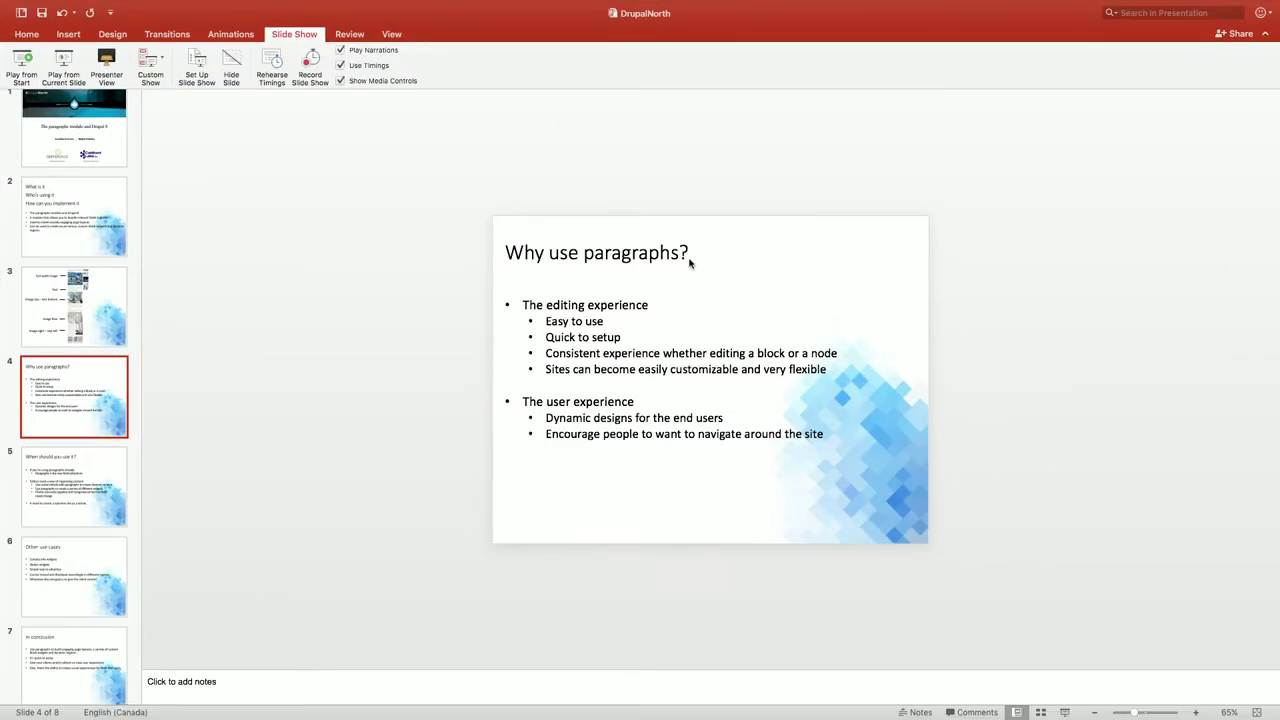
Play the slide show from the start and advance to the "When should you use it?" slide
{"action": "left_click", "coordinate": [22, 58]}
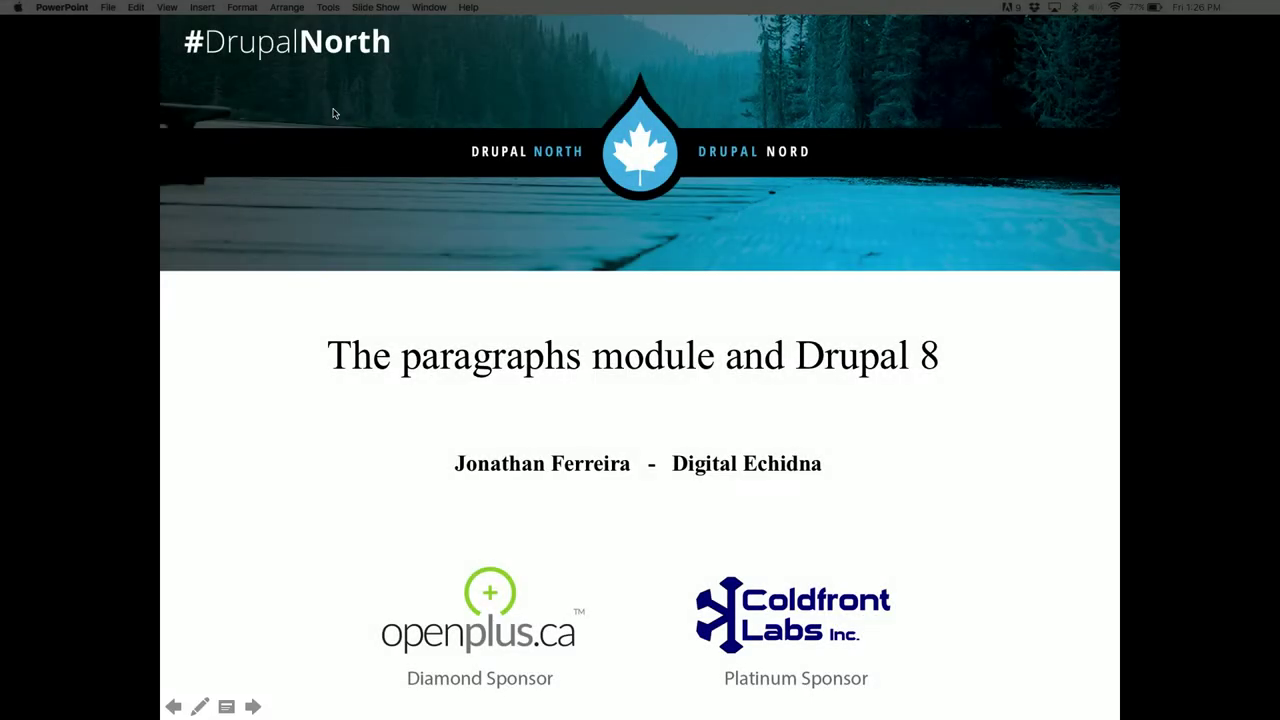
{"action": "key", "text": "Right"}
{"action": "key", "text": "Right"}
{"action": "key", "text": "Right"}
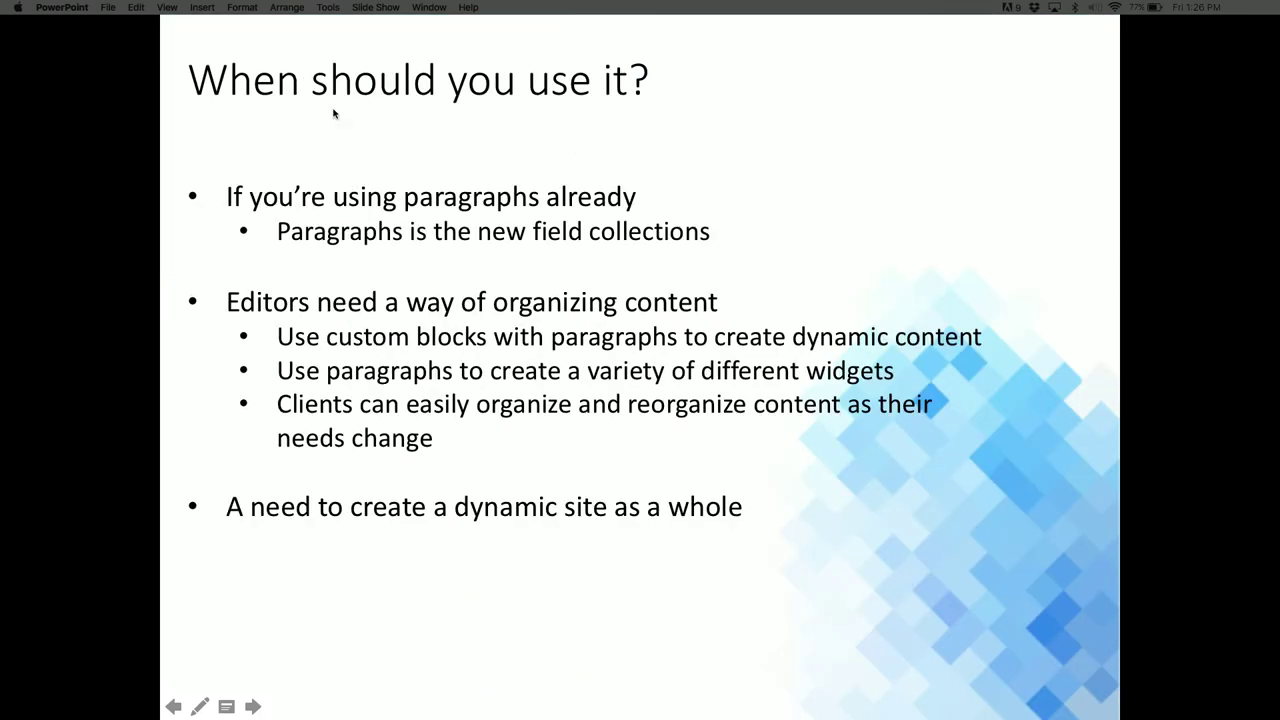
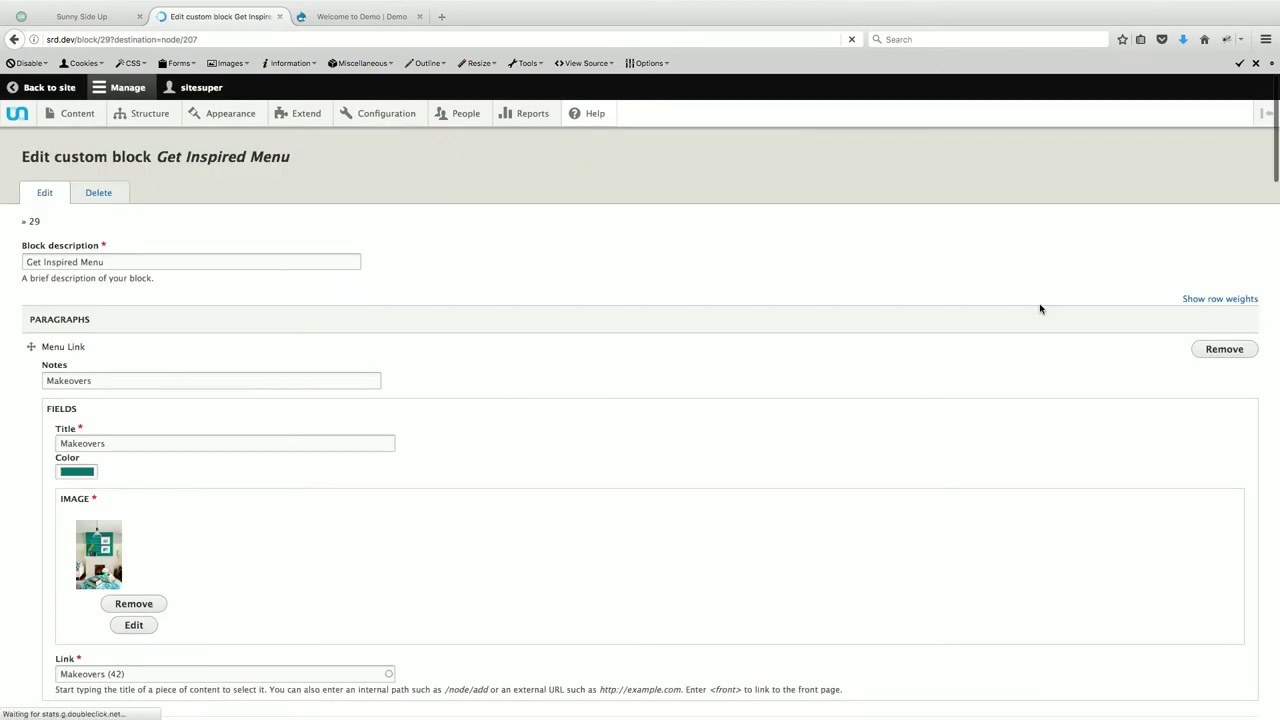
Review the Get Inspired Menu block's paragraphs and collapse the image sections of the Makeovers and Portfolio menu links
{"action": "scroll", "coordinate": [855, 349], "scroll_direction": "down", "scroll_amount": 1}
{"action": "scroll", "coordinate": [855, 349], "scroll_direction": "down", "scroll_amount": 2}
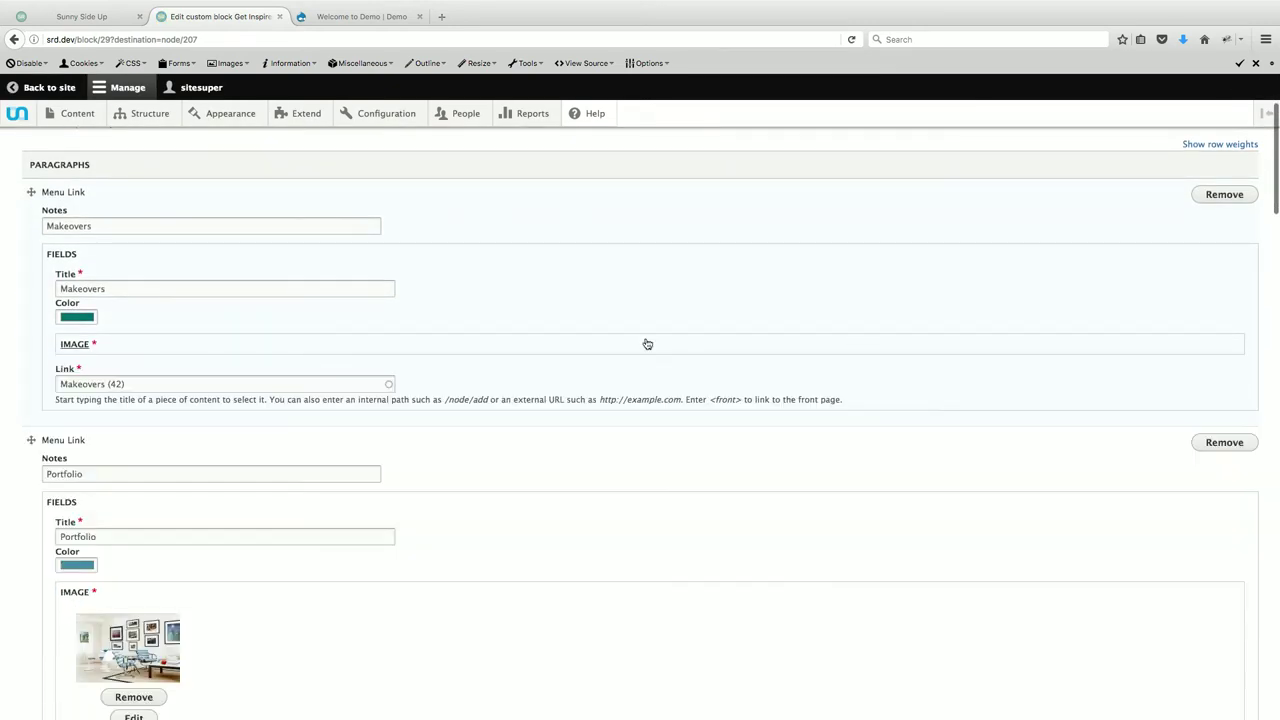
{"action": "scroll", "coordinate": [645, 370], "scroll_direction": "down", "scroll_amount": 3}
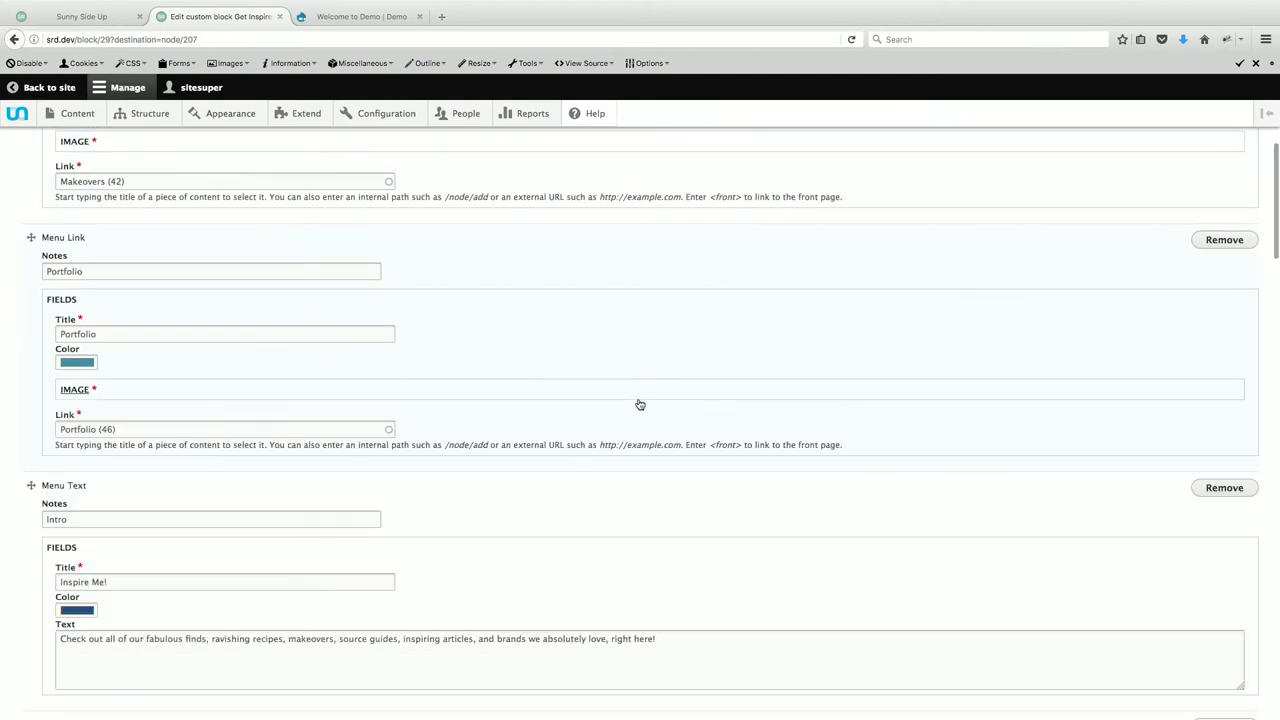
{"action": "scroll", "coordinate": [640, 404], "scroll_direction": "down", "scroll_amount": 2}
{"action": "scroll", "coordinate": [629, 466], "scroll_direction": "up", "scroll_amount": 8}
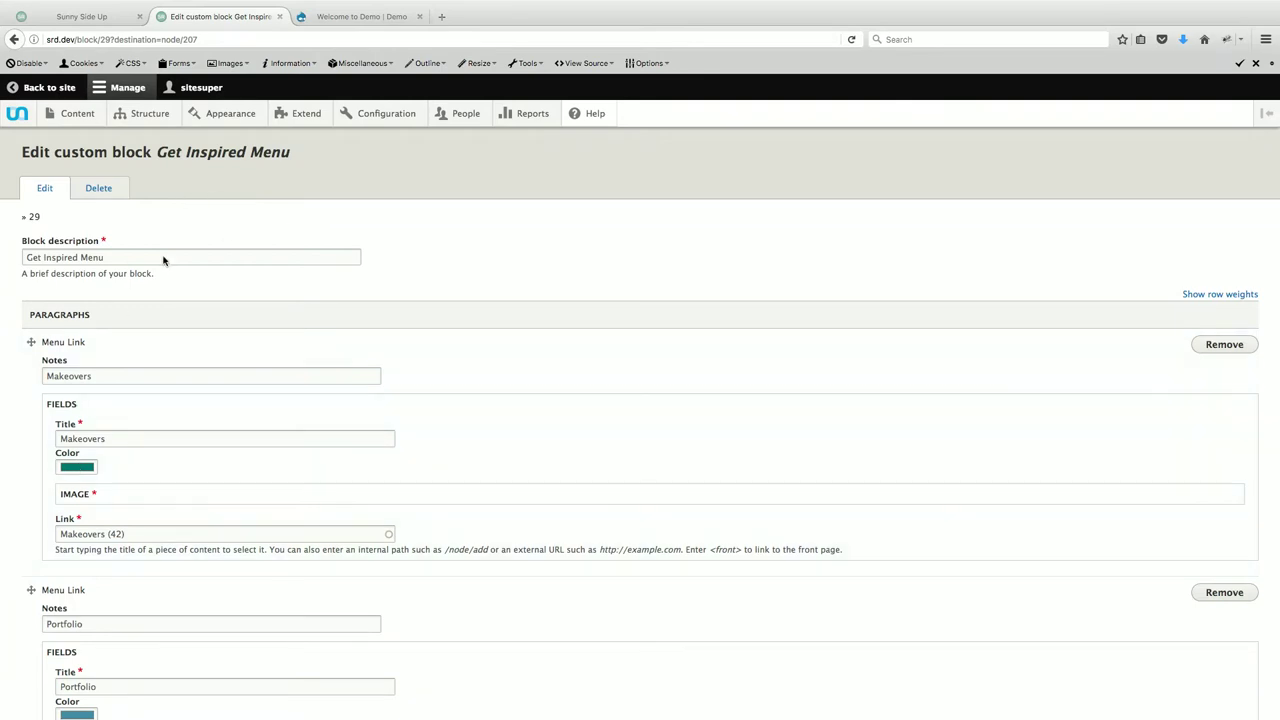
Collapse the Portfolio menu link's fields, move it above Makeovers in the Get Inspired Menu block, and save the block
{"action": "scroll", "coordinate": [394, 198], "scroll_direction": "down", "scroll_amount": 2}
{"action": "scroll", "coordinate": [394, 198], "scroll_direction": "down", "scroll_amount": 1}
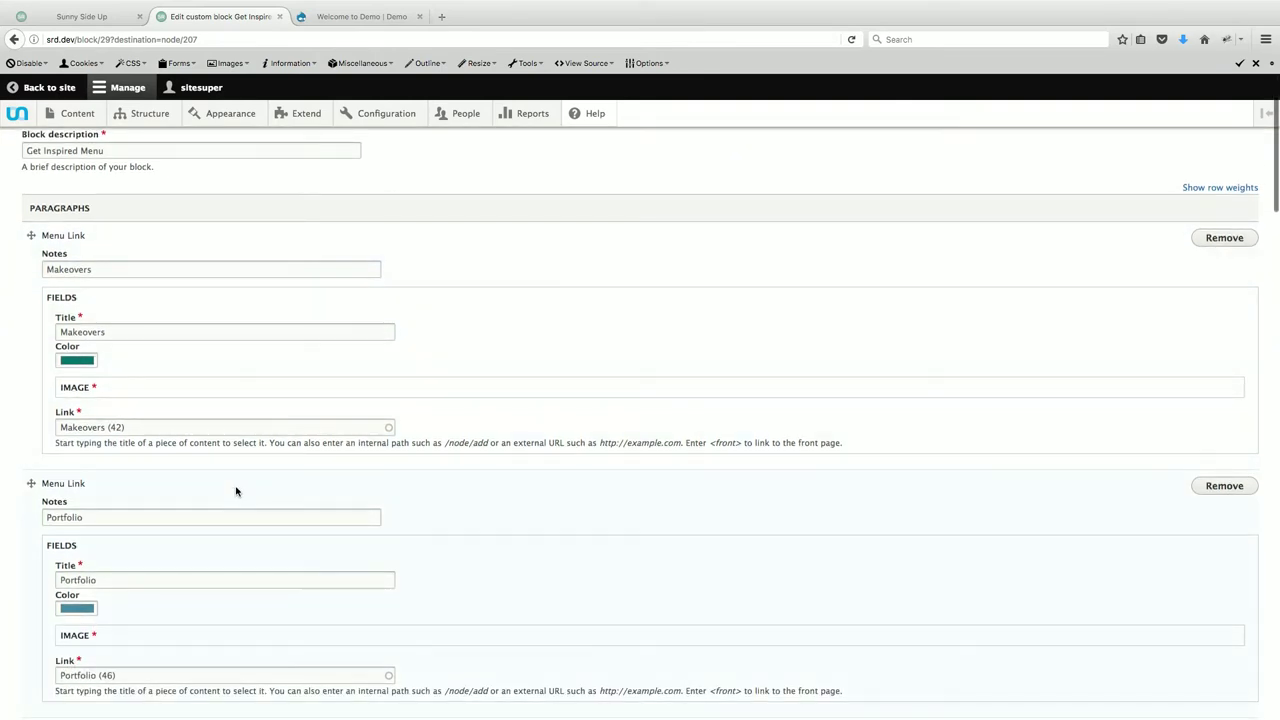
{"action": "left_click", "coordinate": [240, 554]}
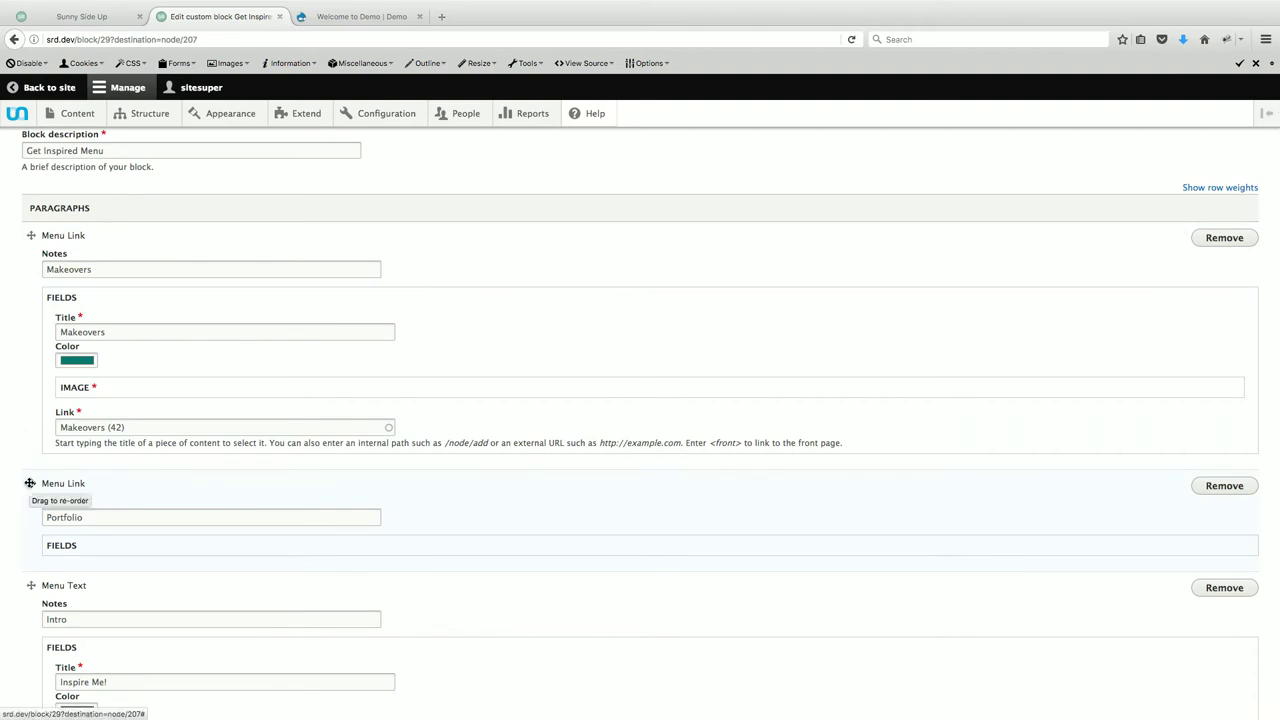
{"action": "left_click_drag", "start_coordinate": [30, 483], "coordinate": [34, 296]}
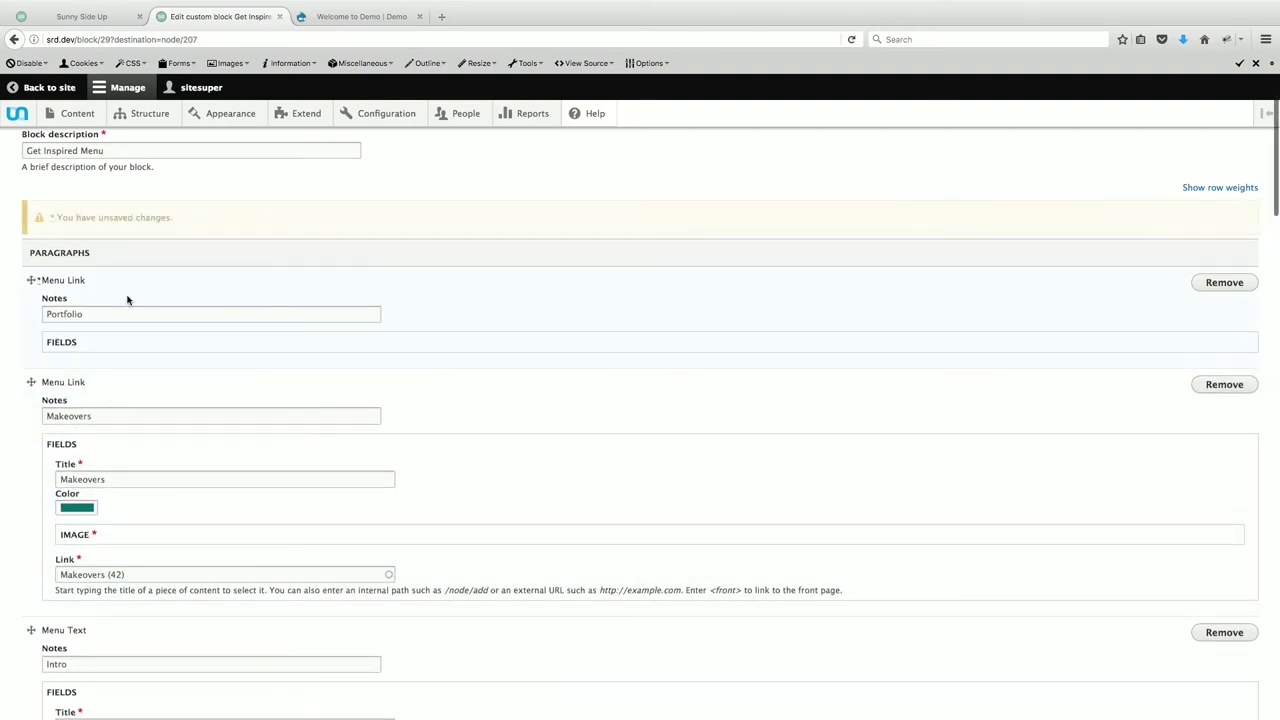
{"action": "scroll", "coordinate": [301, 336], "scroll_direction": "down", "scroll_amount": 10}
{"action": "scroll", "coordinate": [301, 340], "scroll_direction": "down", "scroll_amount": 10}
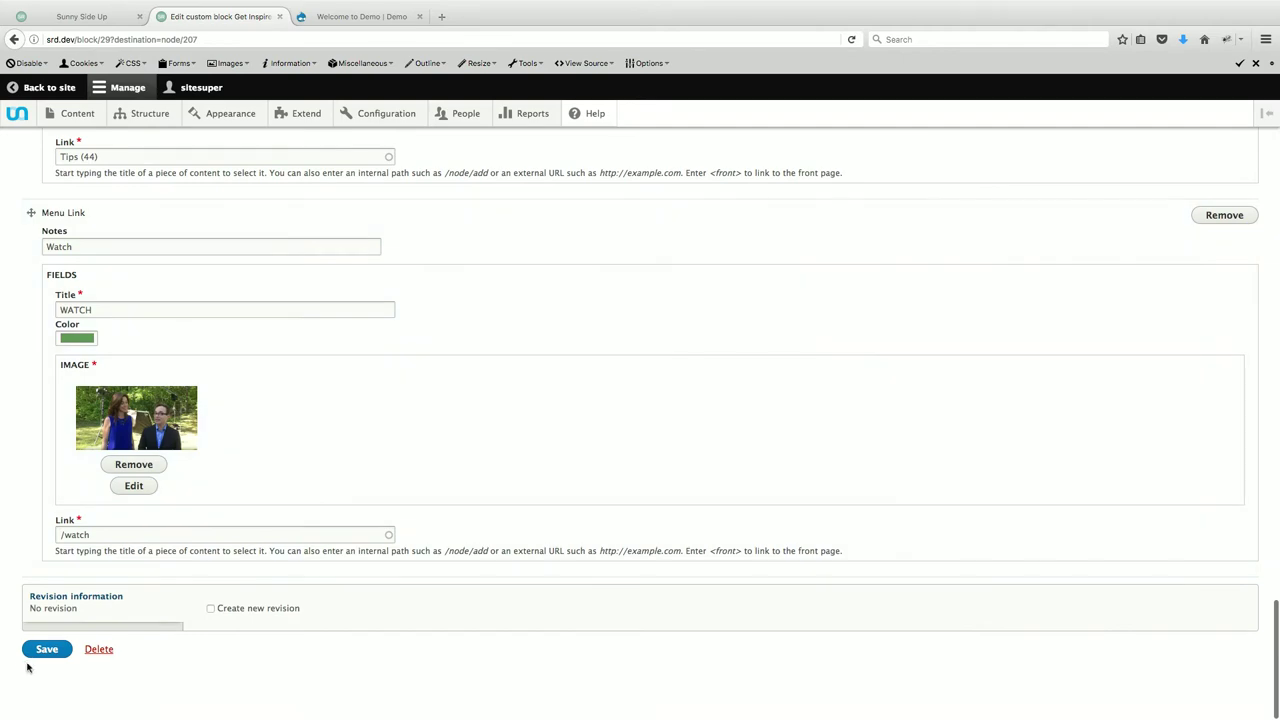
{"action": "left_click", "coordinate": [38, 652]}
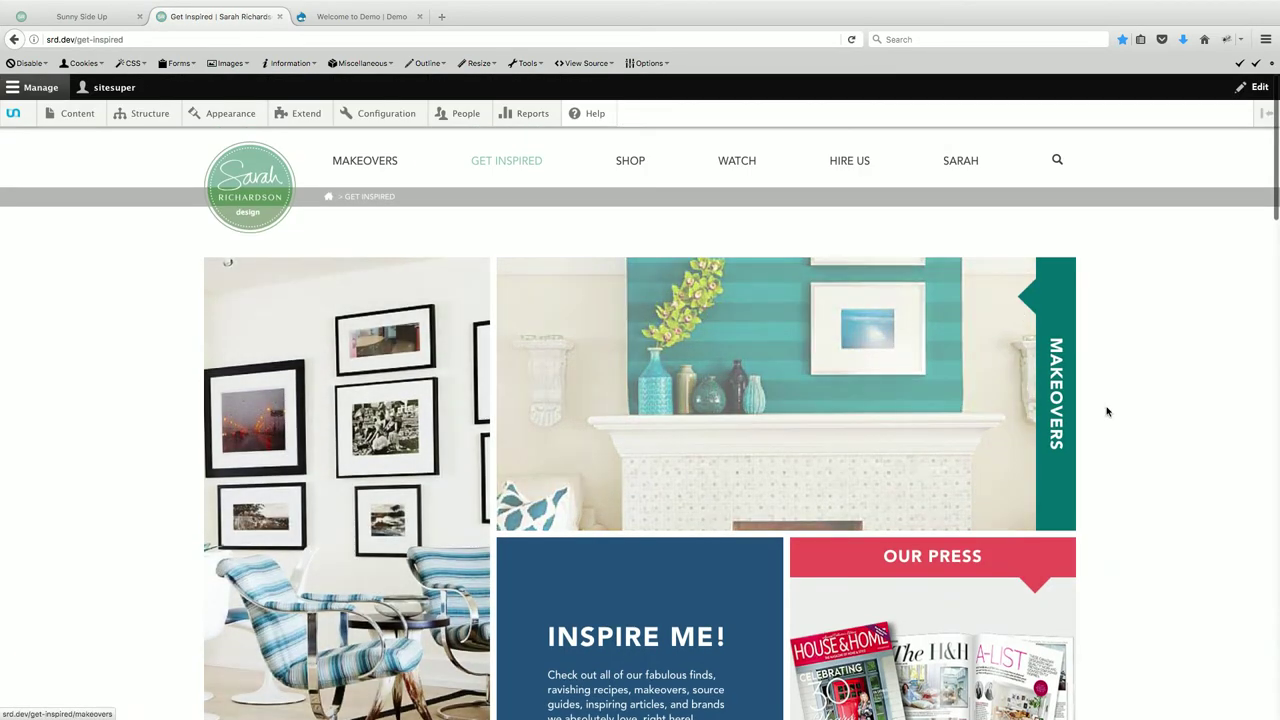
{"action": "scroll", "coordinate": [1107, 402], "scroll_direction": "down", "scroll_amount": 5}
{"action": "scroll", "coordinate": [1107, 331], "scroll_direction": "up", "scroll_amount": 3}
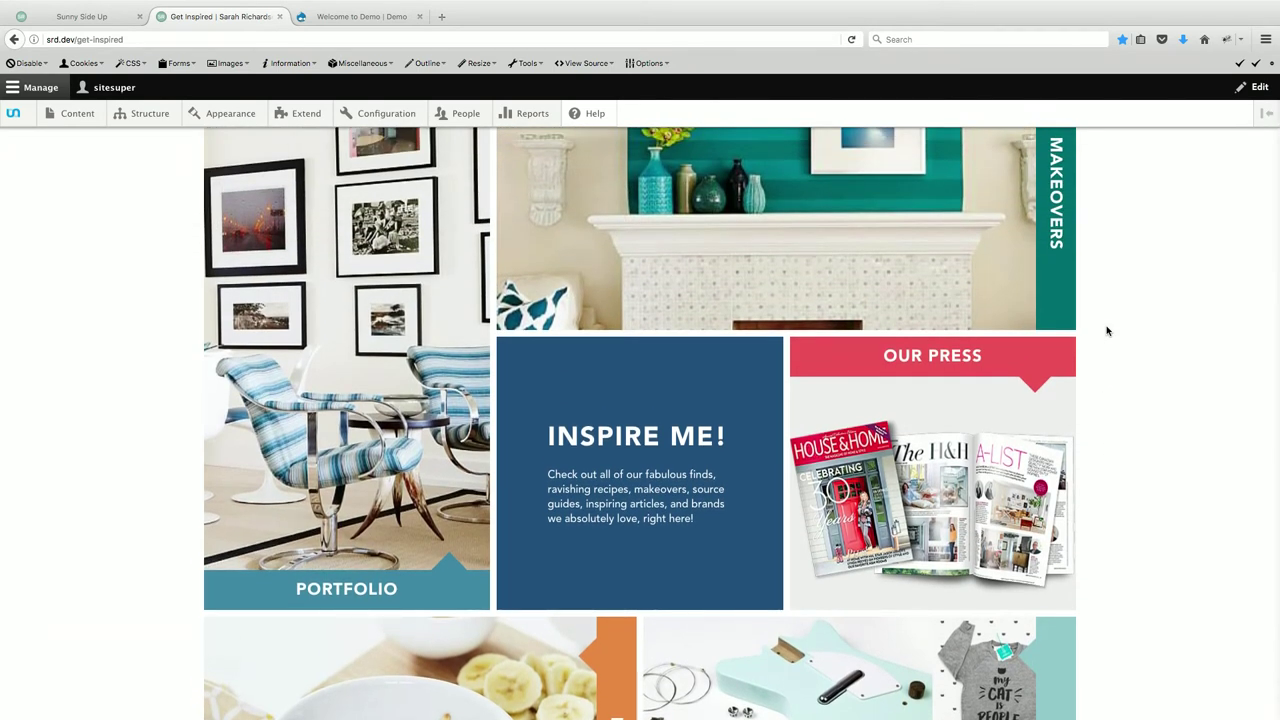
{"action": "scroll", "coordinate": [1107, 331], "scroll_direction": "up", "scroll_amount": 4}
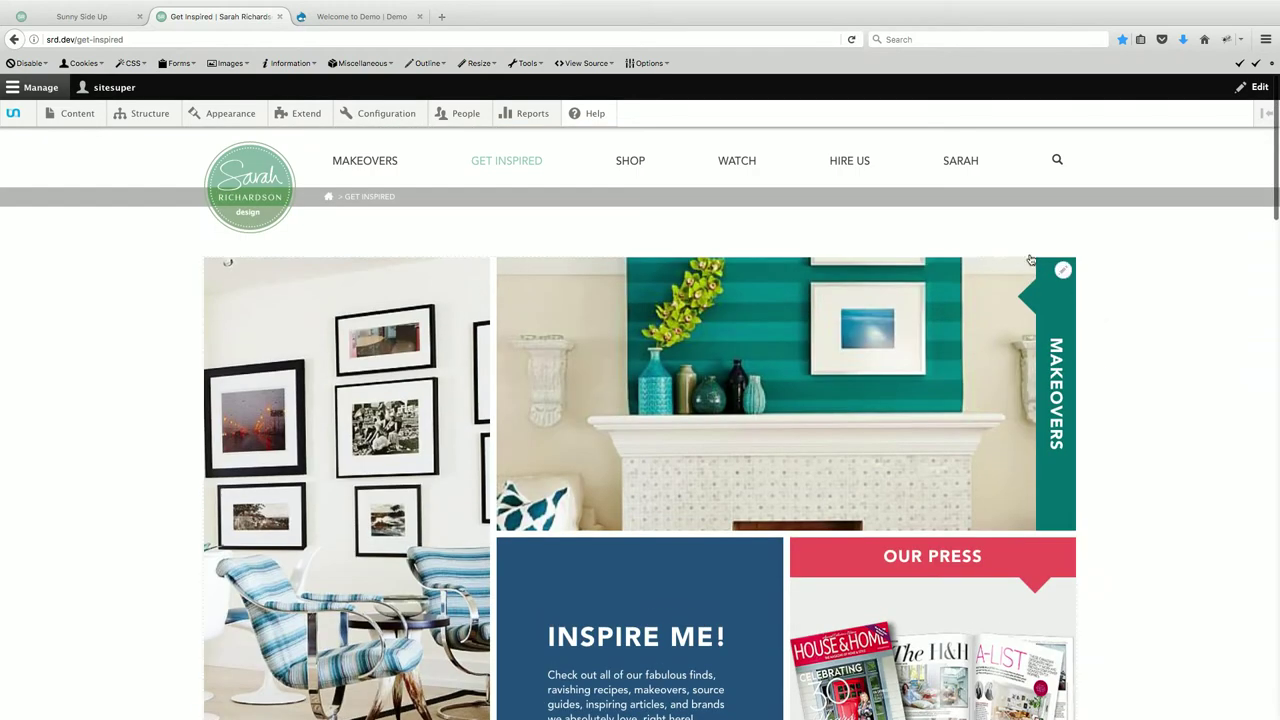
Reopen the Get Inspired Menu block for editing and remove the Watch menu link paragraph, including its image
{"action": "left_click", "coordinate": [1063, 273]}
{"action": "left_click", "coordinate": [1034, 307]}
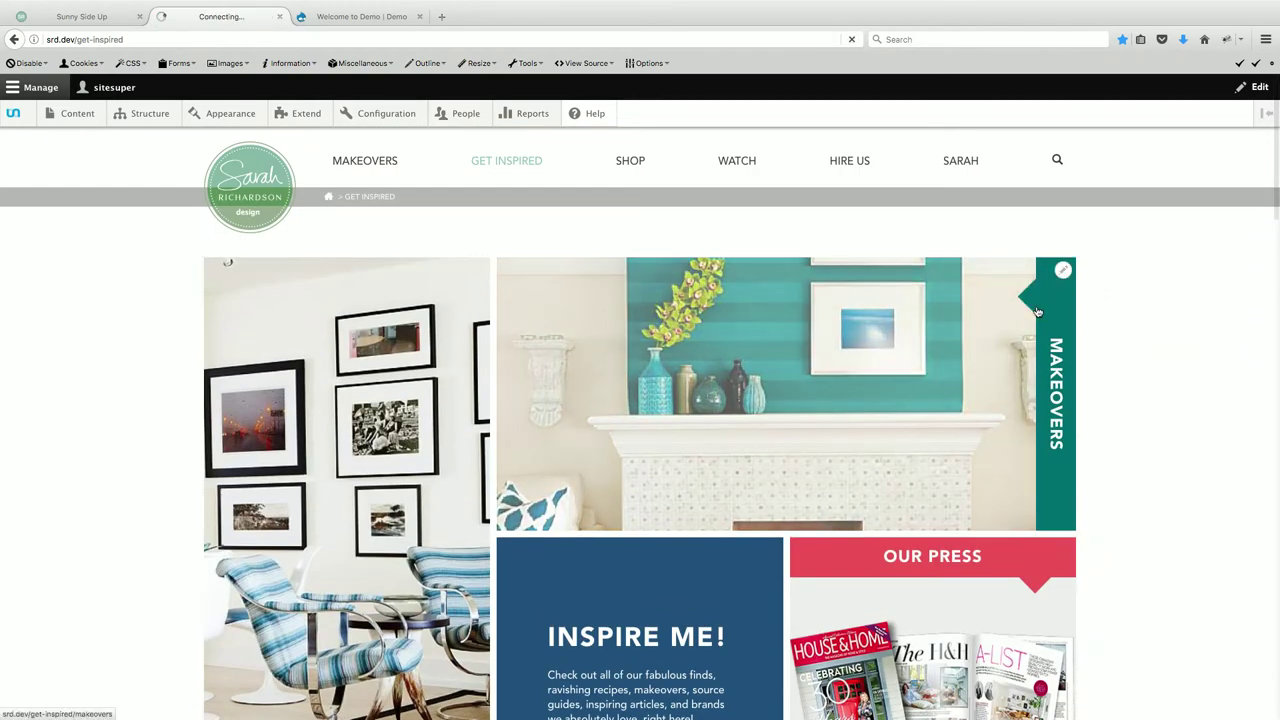
{"action": "scroll", "coordinate": [686, 429], "scroll_direction": "down", "scroll_amount": 5}
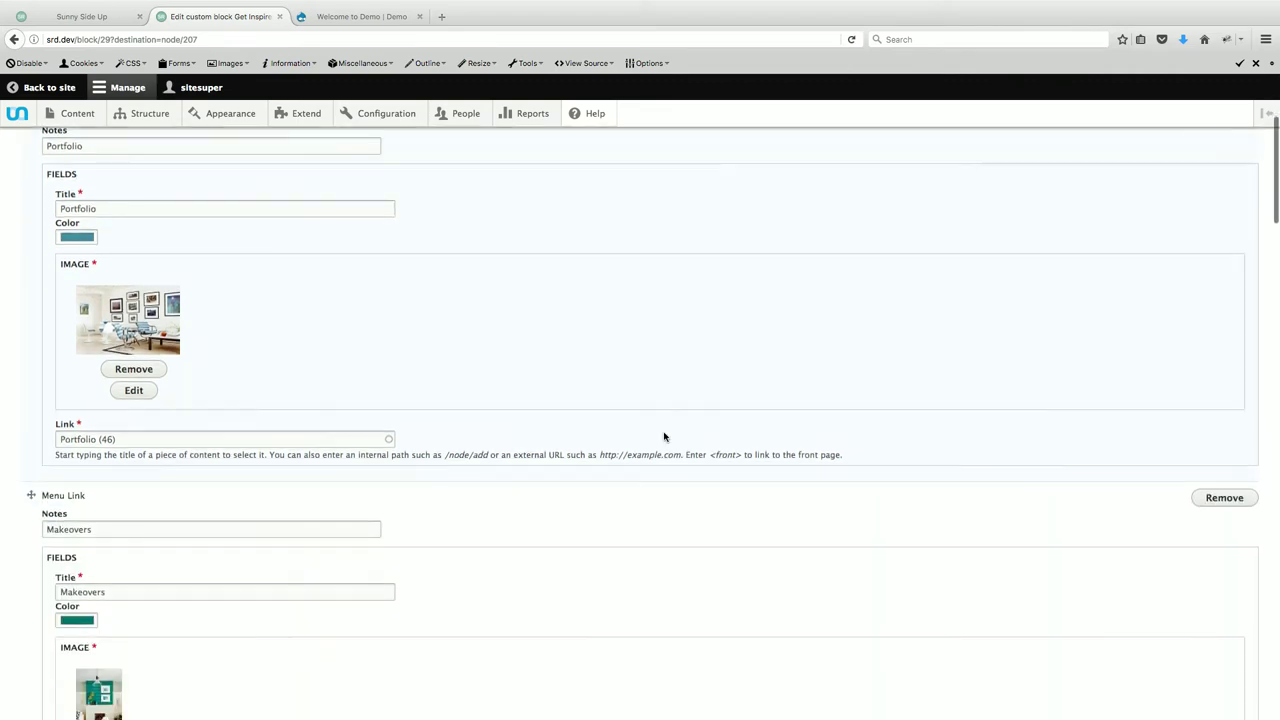
{"action": "scroll", "coordinate": [595, 535], "scroll_direction": "down", "scroll_amount": 10}
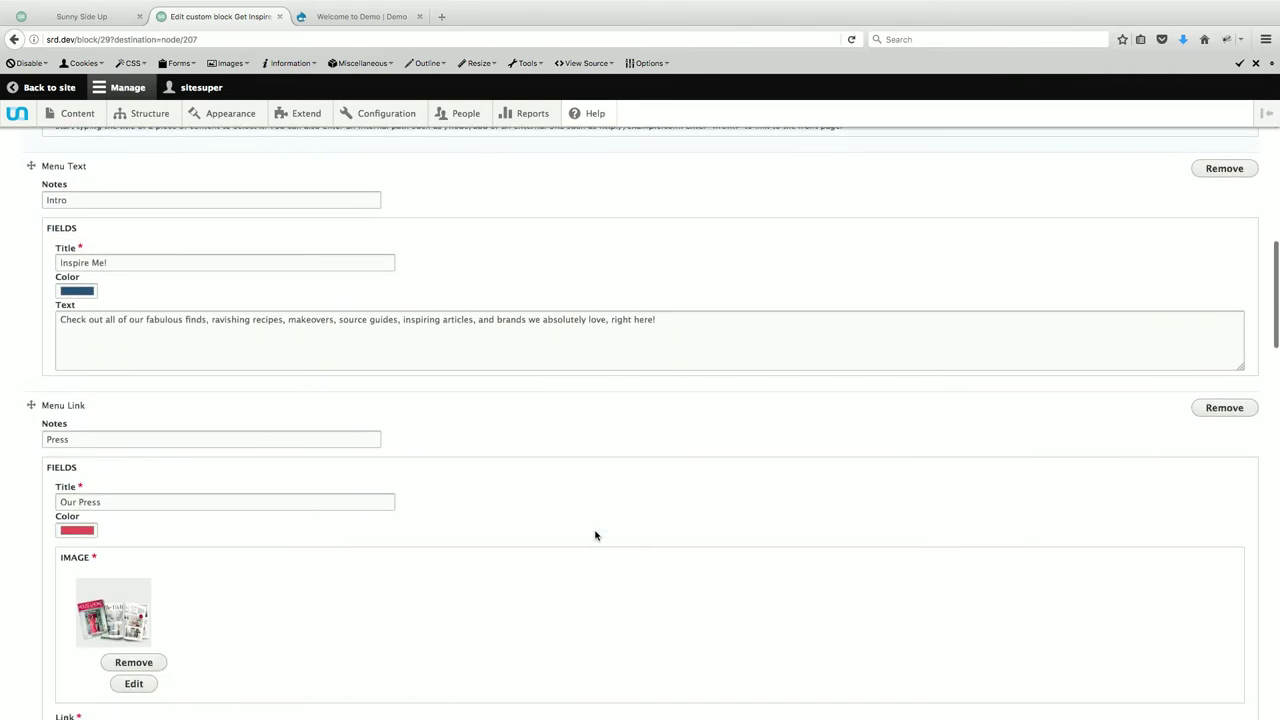
{"action": "scroll", "coordinate": [595, 535], "scroll_direction": "down", "scroll_amount": 8}
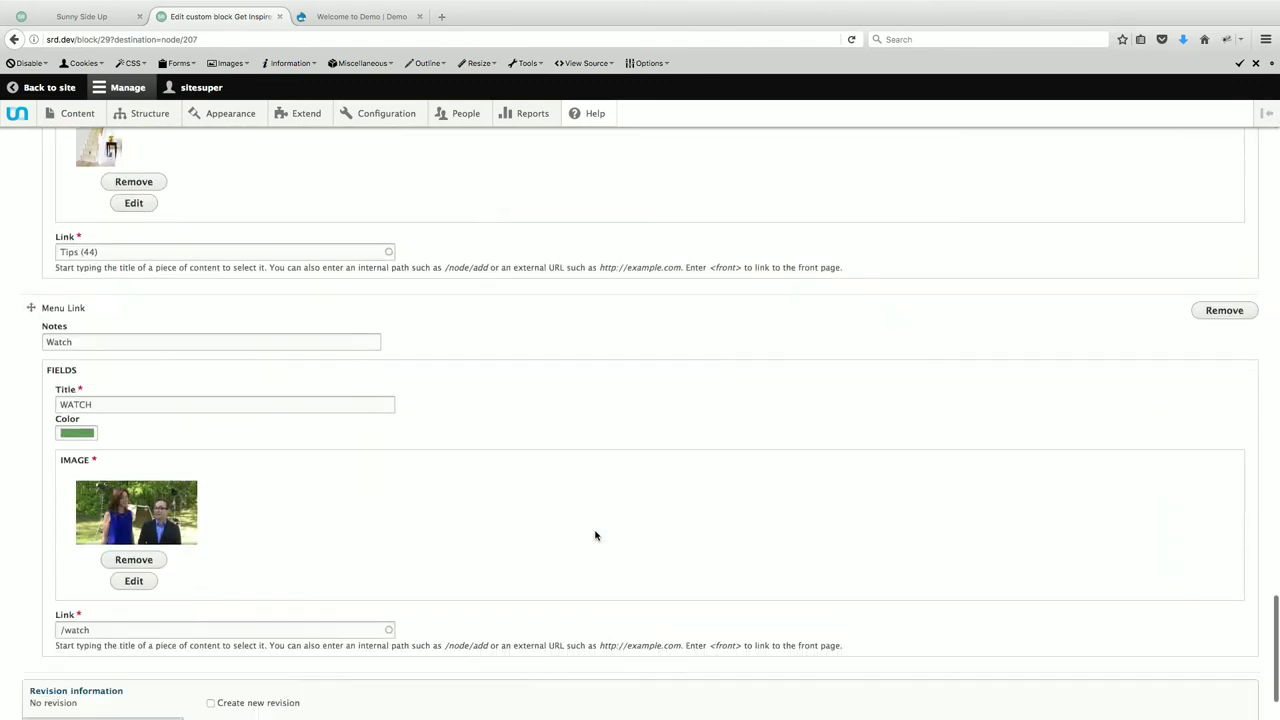
{"action": "left_click", "coordinate": [133, 464]}
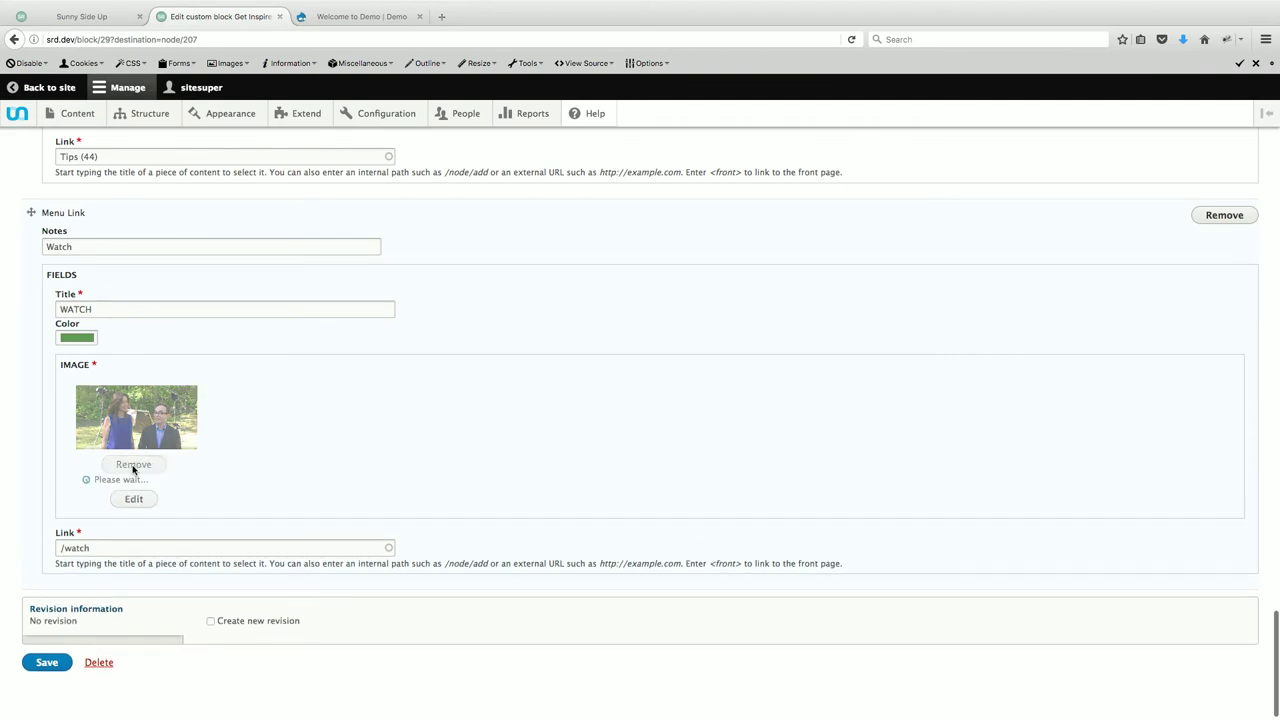
{"action": "left_click", "coordinate": [1212, 322]}
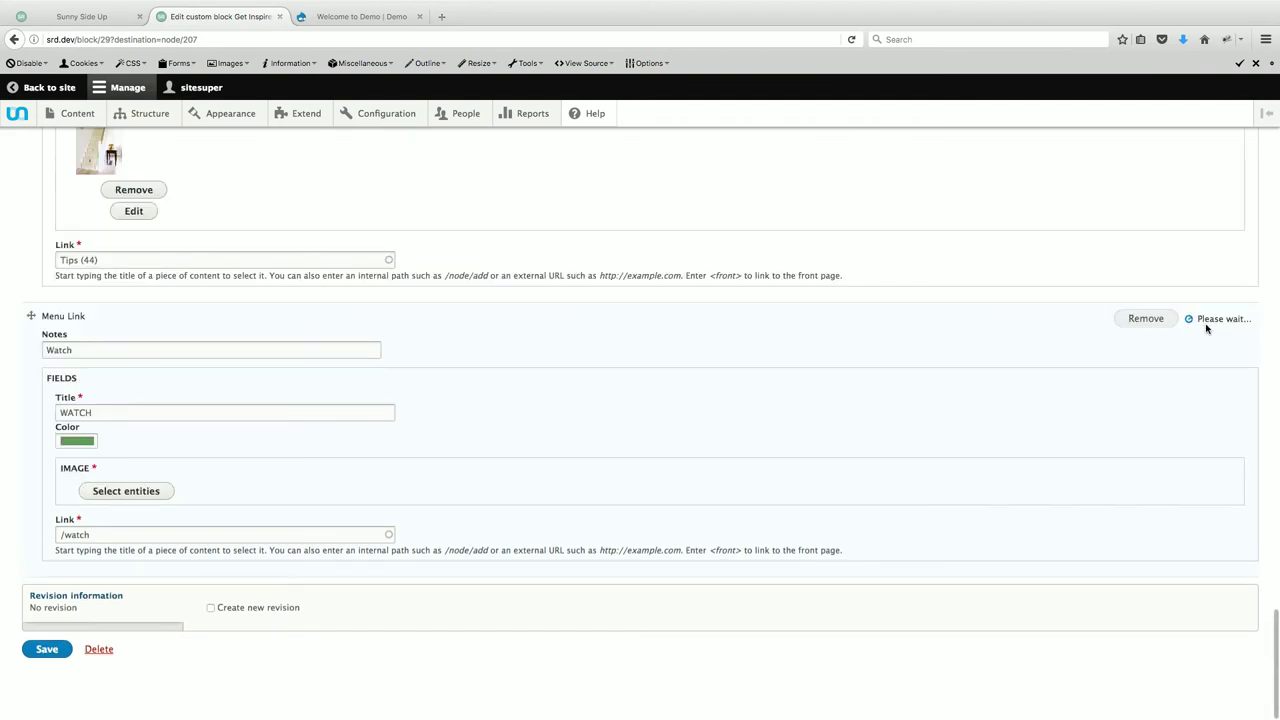
{"action": "left_click", "coordinate": [1184, 557]}
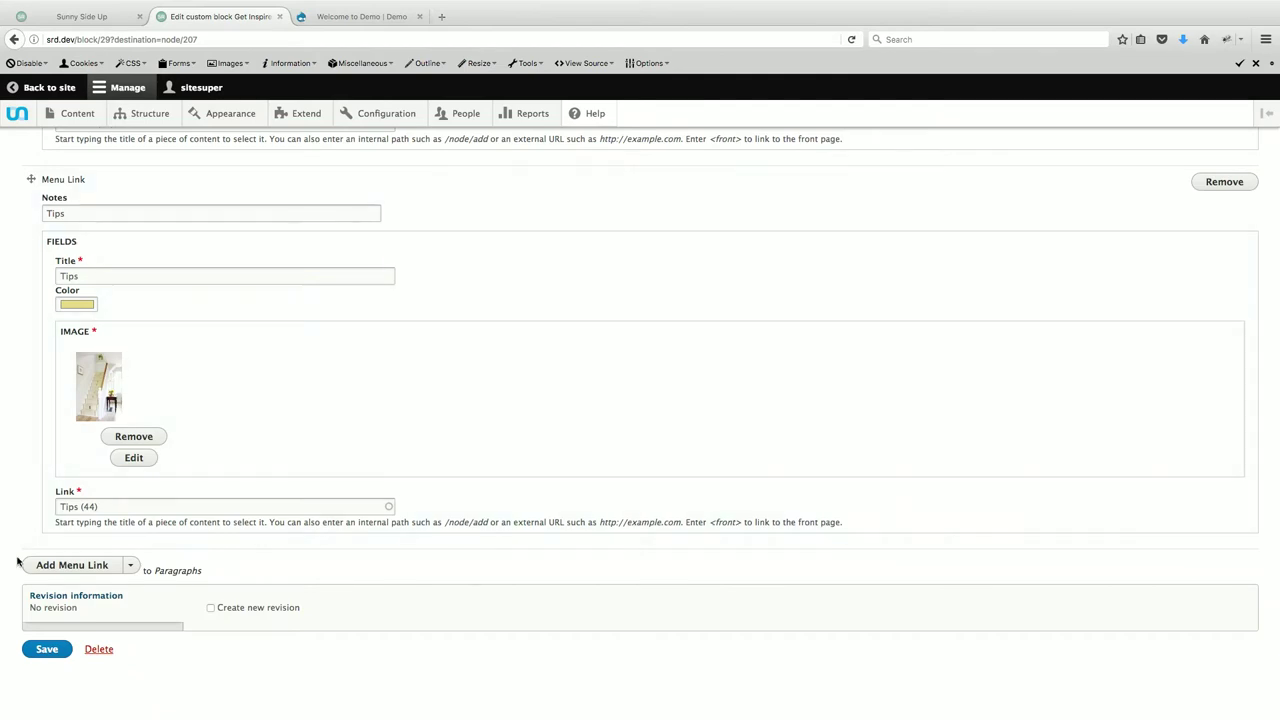
Add a Menu Text paragraph below the Tips link and paste the copied text starting "I don't often work with people" into its Text field
{"action": "left_click", "coordinate": [131, 566]}
{"action": "left_click", "coordinate": [72, 582]}
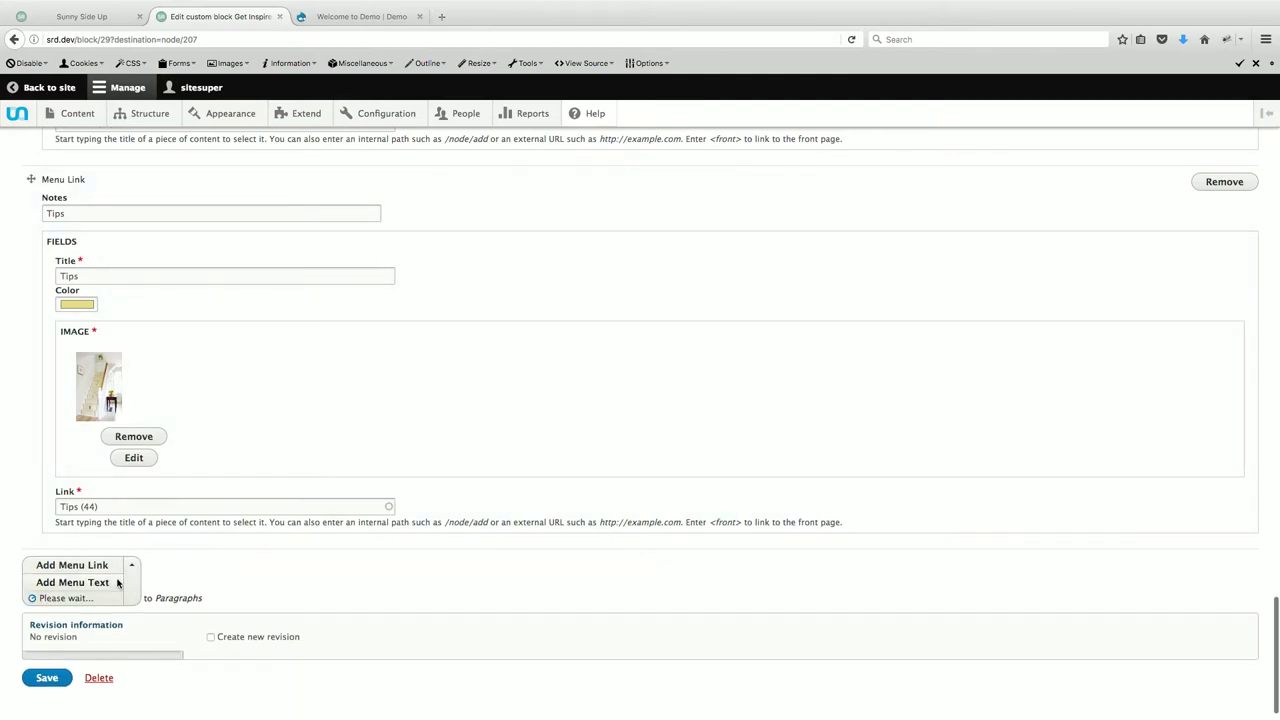
{"action": "scroll", "coordinate": [506, 486], "scroll_direction": "down", "scroll_amount": 1}
{"action": "scroll", "coordinate": [352, 482], "scroll_direction": "down", "scroll_amount": 3}
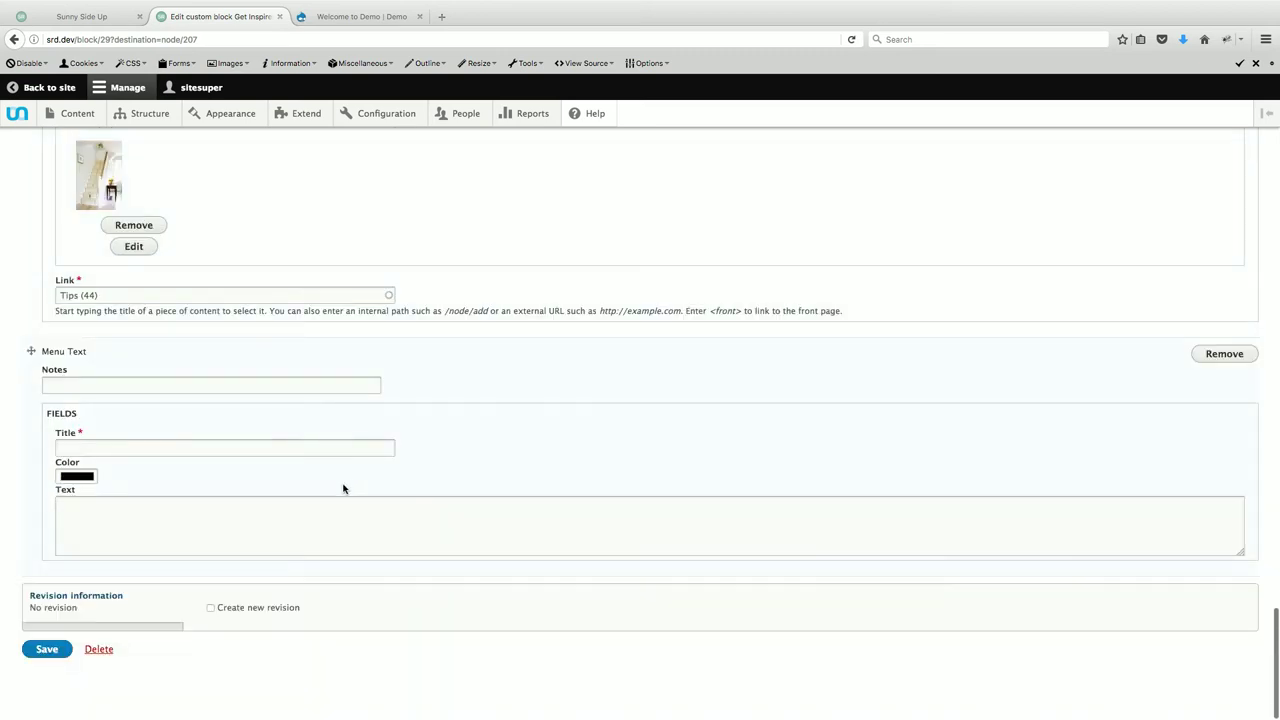
{"action": "left_click", "coordinate": [323, 517]}
{"action": "type", "text": "I don't often work with people who love the idea of yellow, so when I hear that, I always say -awesome, let's run with it! And when I think of Deb, my public relations agent whose kitchen we've made over here, her job is to spread the world, spread sunshine, make things happen for people. So the idea of sunshine was the mandate throughout. When reimagining any space, start with what you love!"}
Set the new Menu Text paragraph's color to Blue from the Apple color palette
{"action": "left_click", "coordinate": [93, 477]}
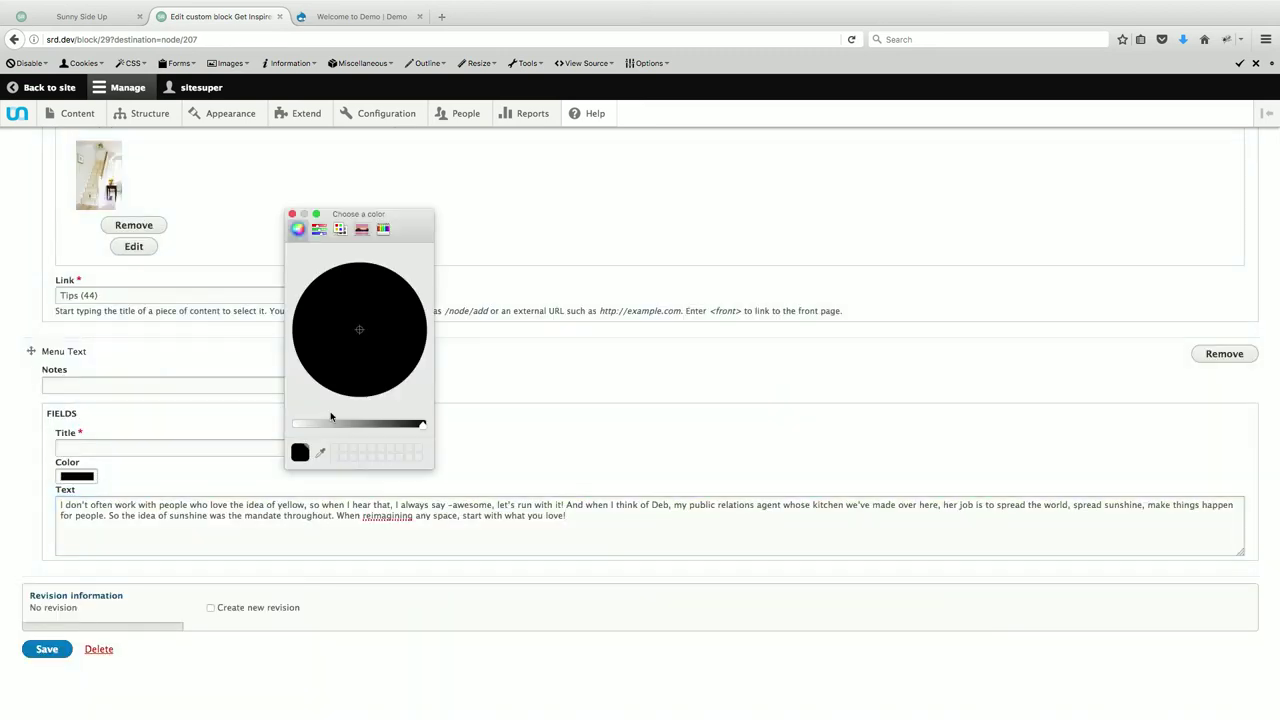
{"action": "left_click", "coordinate": [319, 231]}
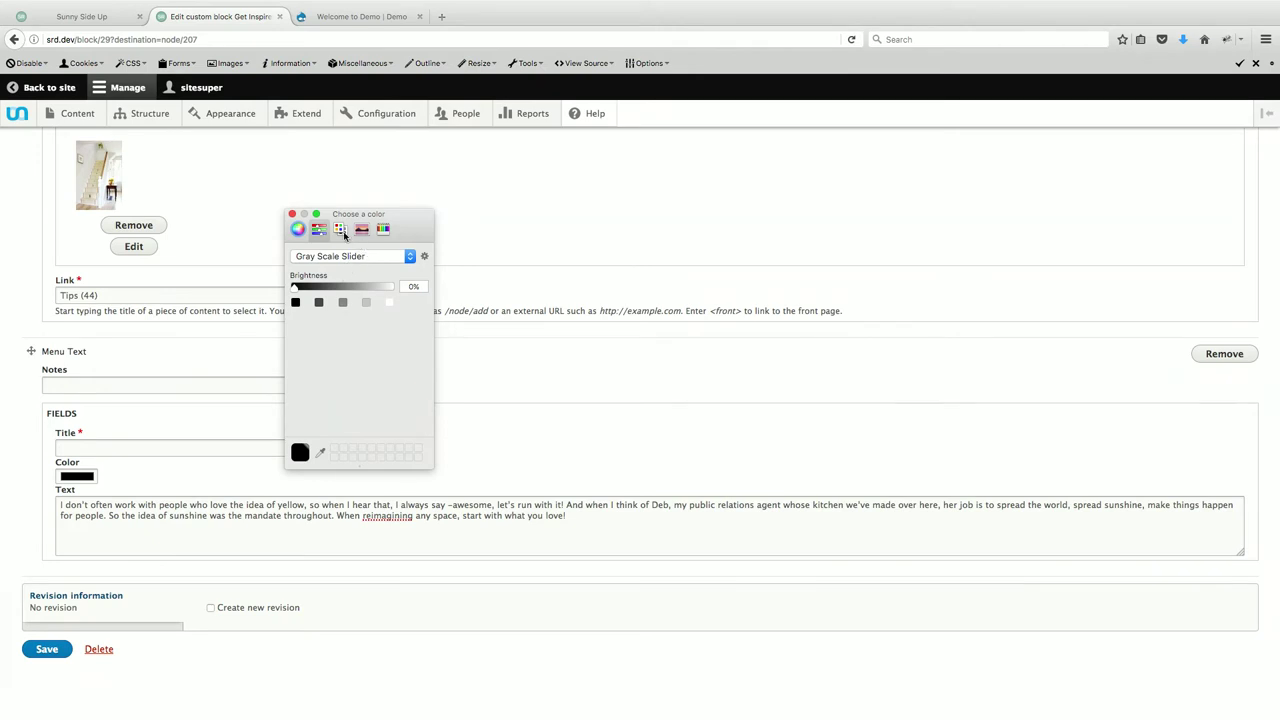
{"action": "left_click", "coordinate": [340, 229]}
{"action": "left_click", "coordinate": [300, 311]}
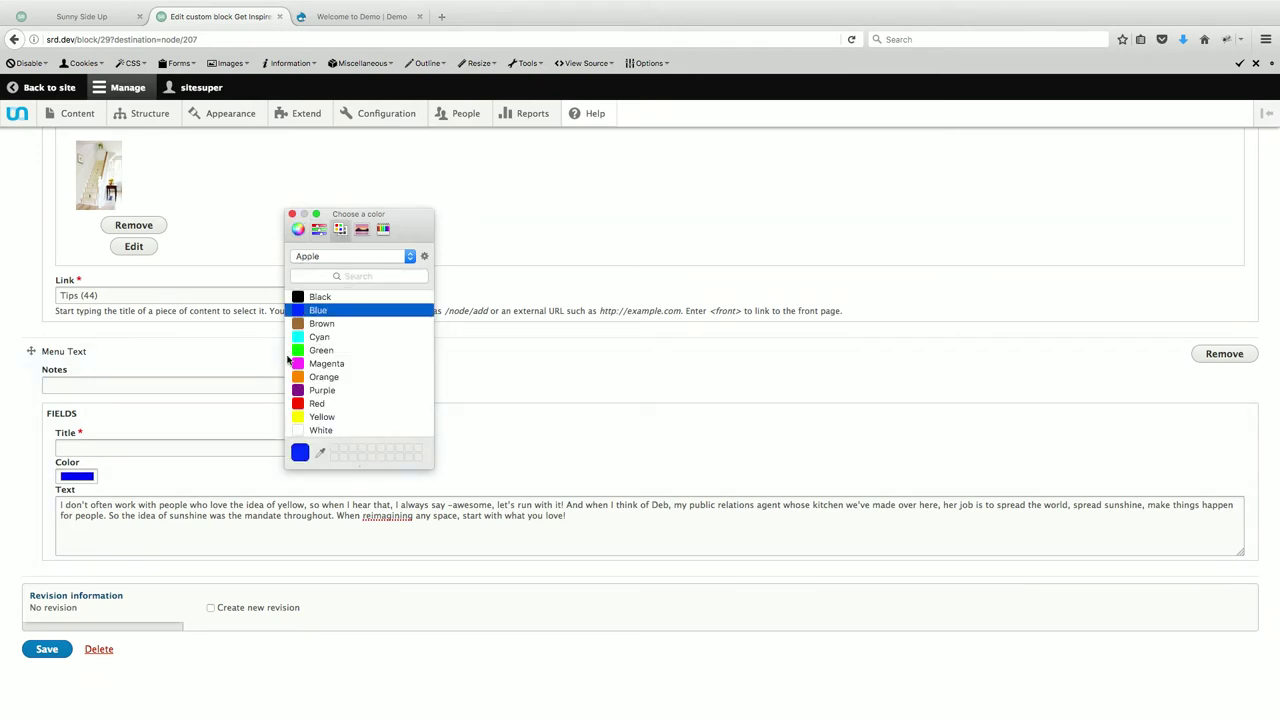
Set the Menu Text paragraph's color to Orange and its title to "Text", and save the Get Inspired Menu block
{"action": "left_click", "coordinate": [320, 377]}
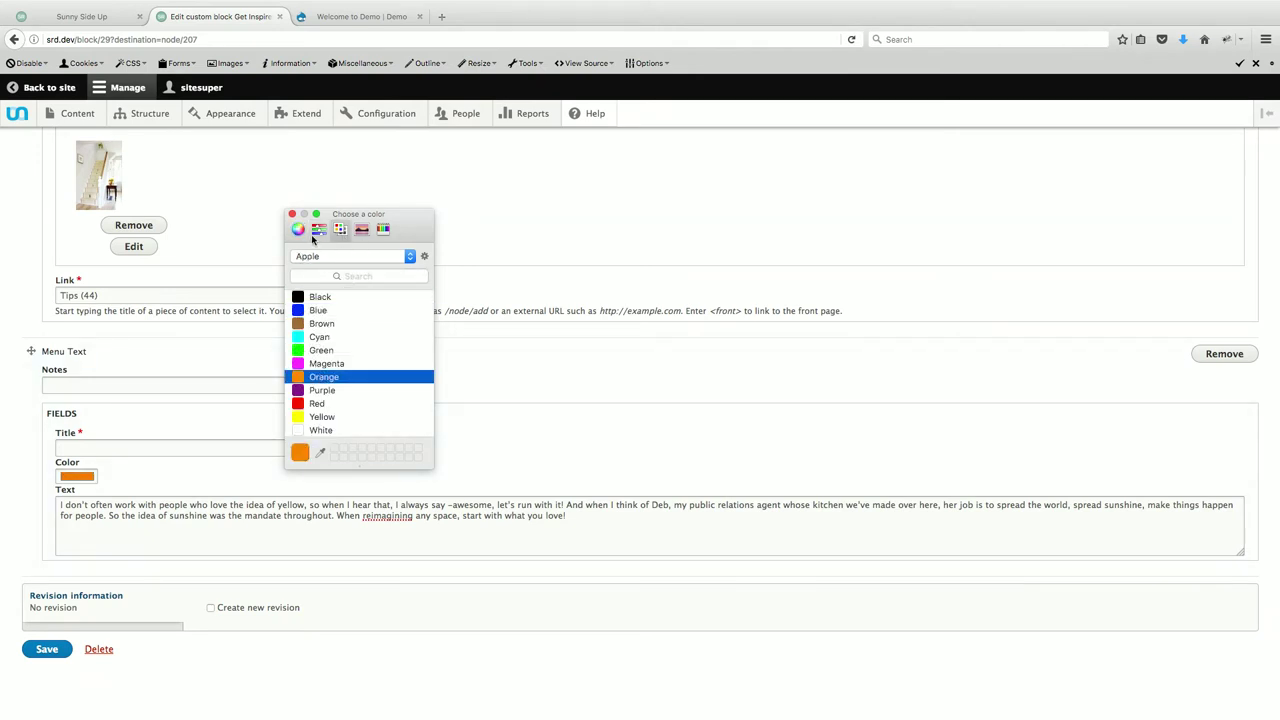
{"action": "left_click", "coordinate": [292, 215]}
{"action": "left_click", "coordinate": [35, 652]}
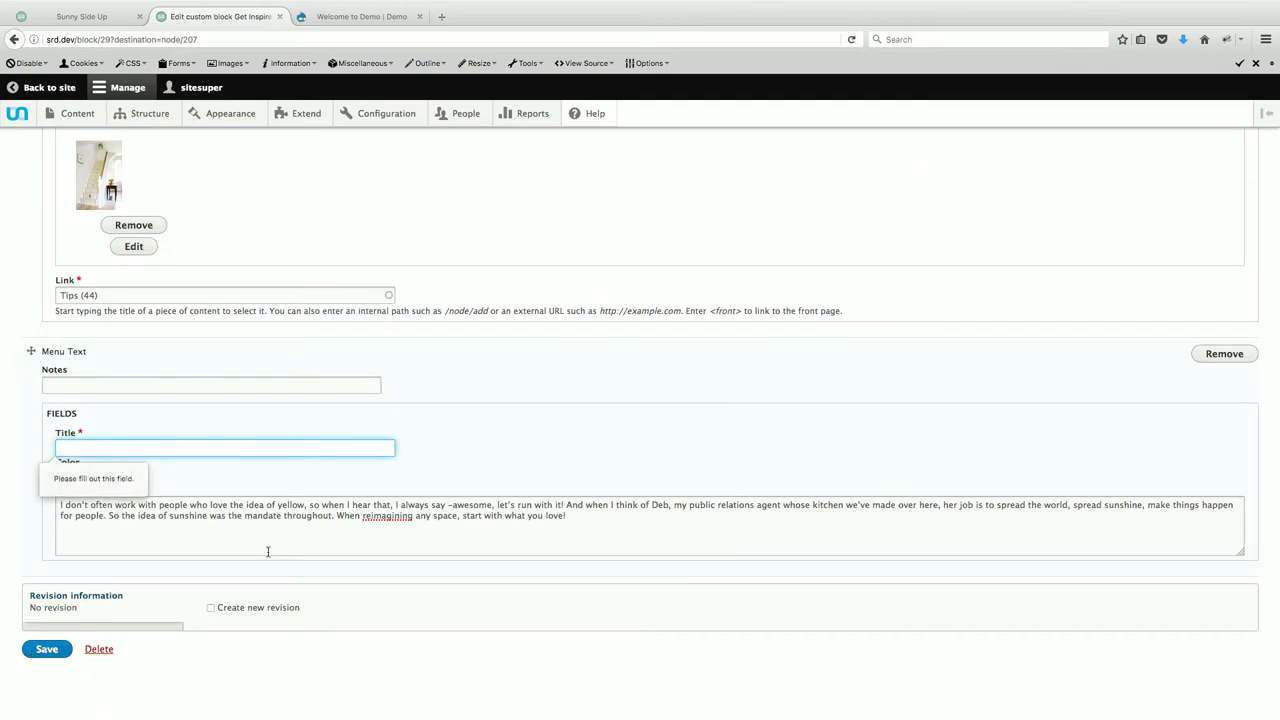
{"action": "type", "text": "Text"}
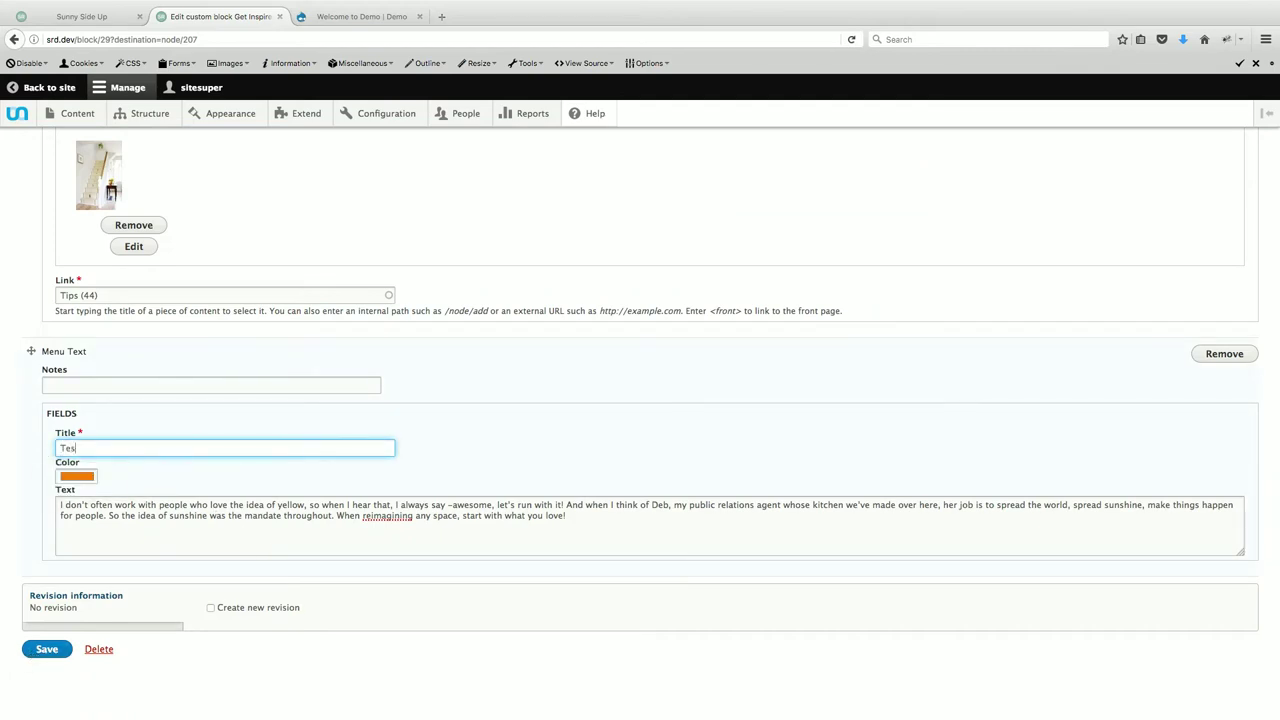
{"action": "left_click", "coordinate": [57, 651]}
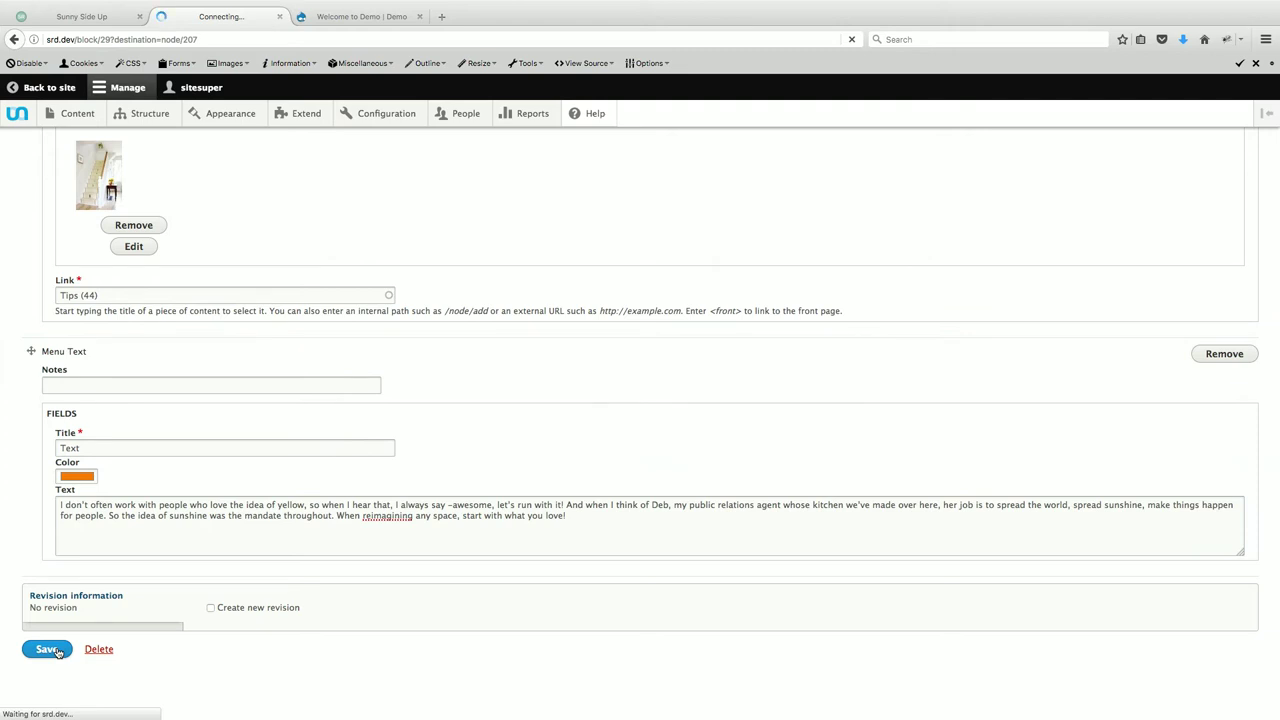
Examine the layout of the menu tiles on the Get Inspired page, including the new text tile
{"action": "scroll", "coordinate": [1095, 378], "scroll_direction": "down", "scroll_amount": 10}
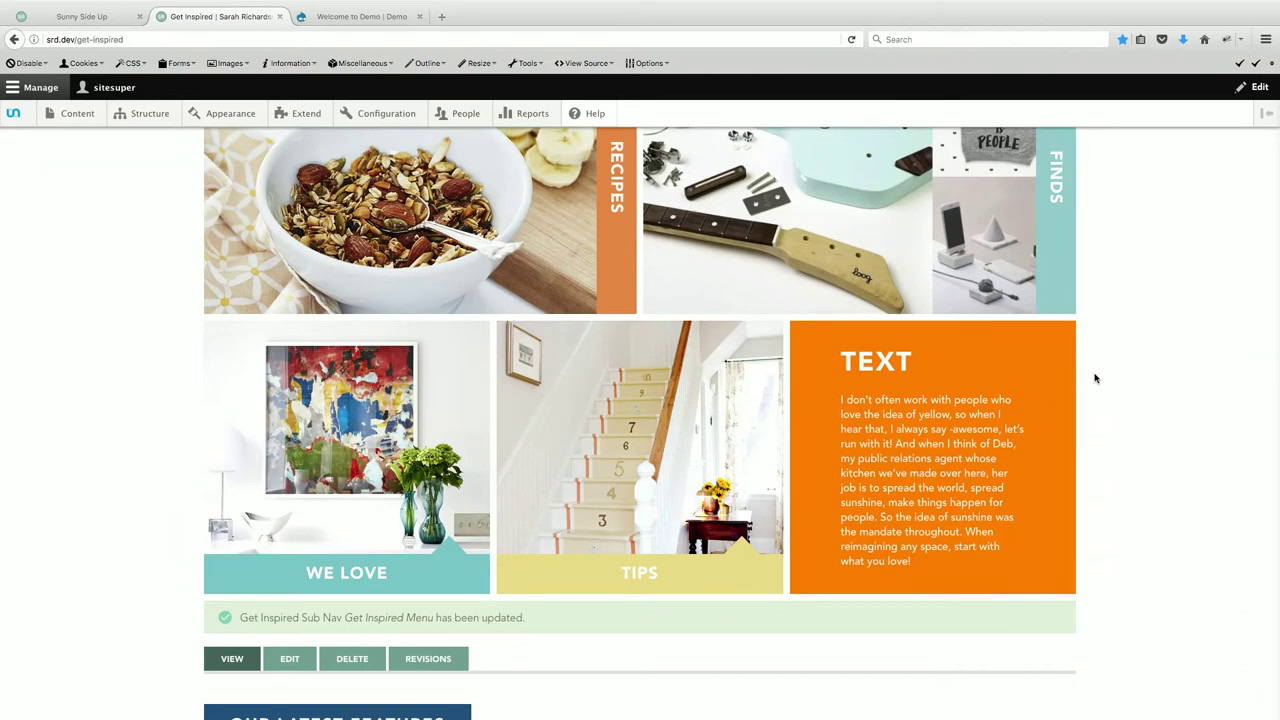
{"action": "scroll", "coordinate": [1095, 378], "scroll_direction": "up", "scroll_amount": 5}
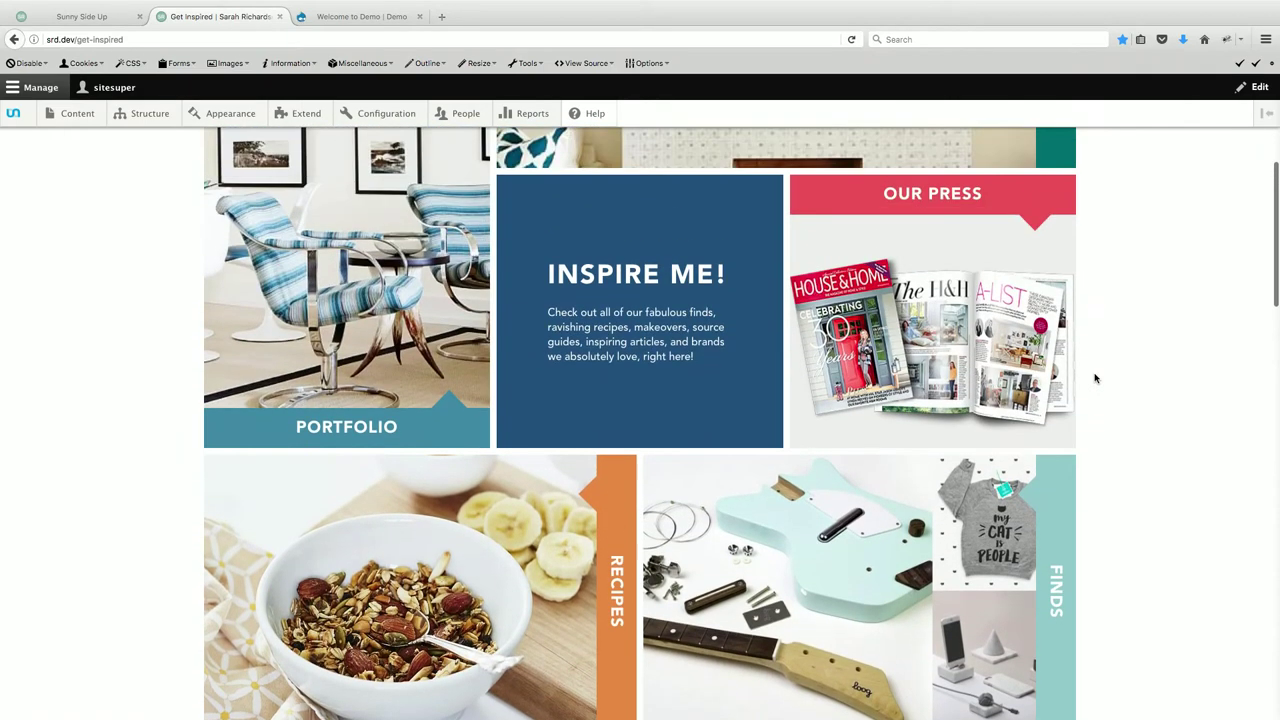
{"action": "scroll", "coordinate": [1095, 378], "scroll_direction": "up", "scroll_amount": 3}
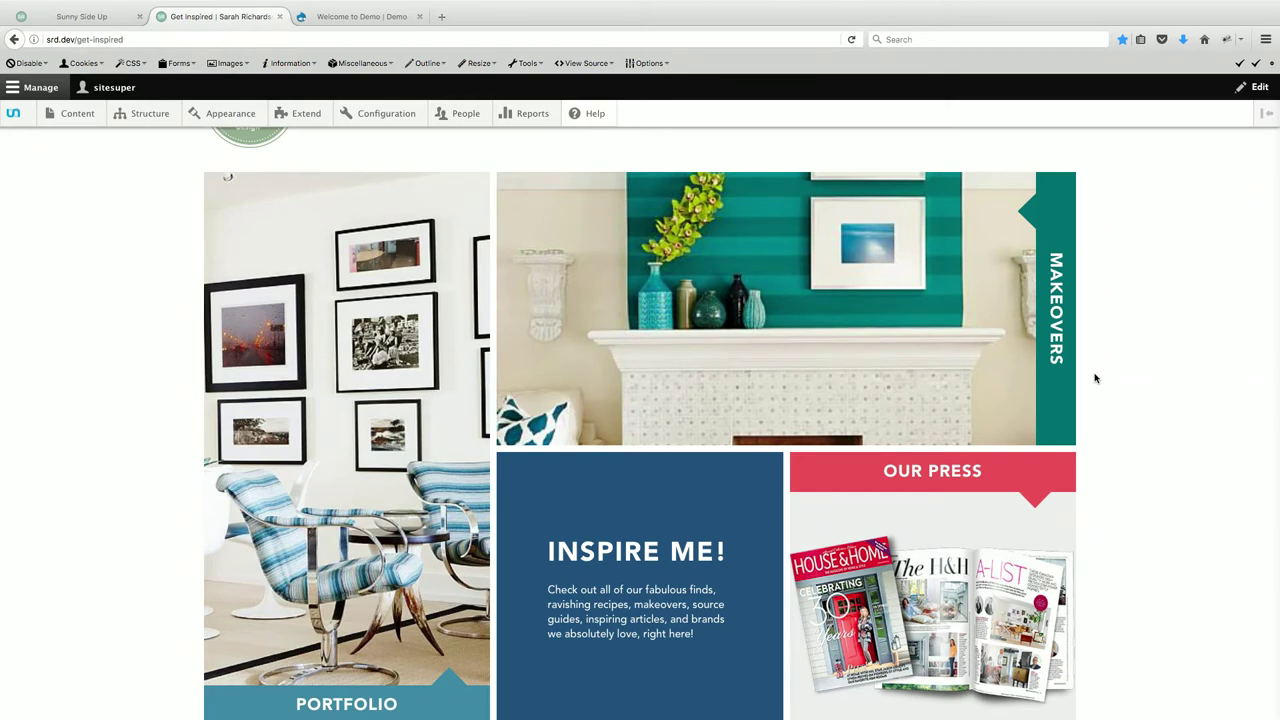
{"action": "scroll", "coordinate": [1095, 378], "scroll_direction": "down", "scroll_amount": 2}
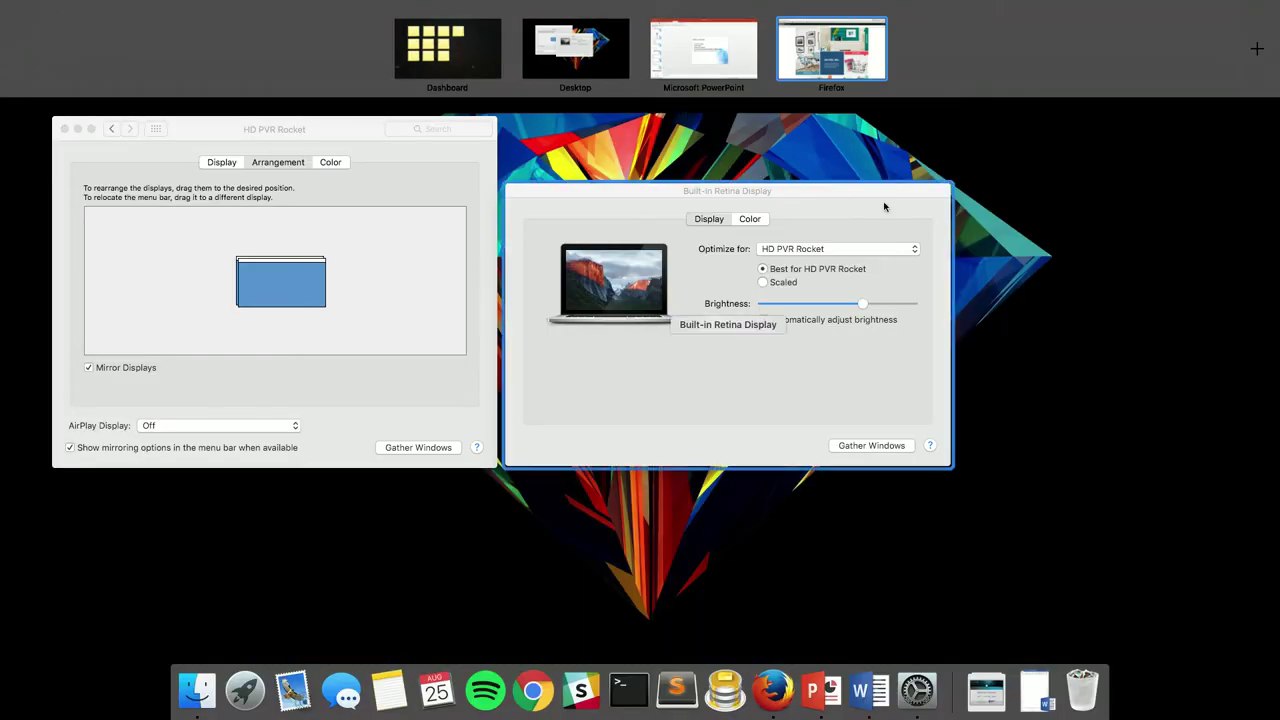
Switch to the DrupalNorth presentation in PowerPoint and play it from the start, advancing to the "Why use paragraphs?" slide
{"action": "left_click", "coordinate": [705, 45]}
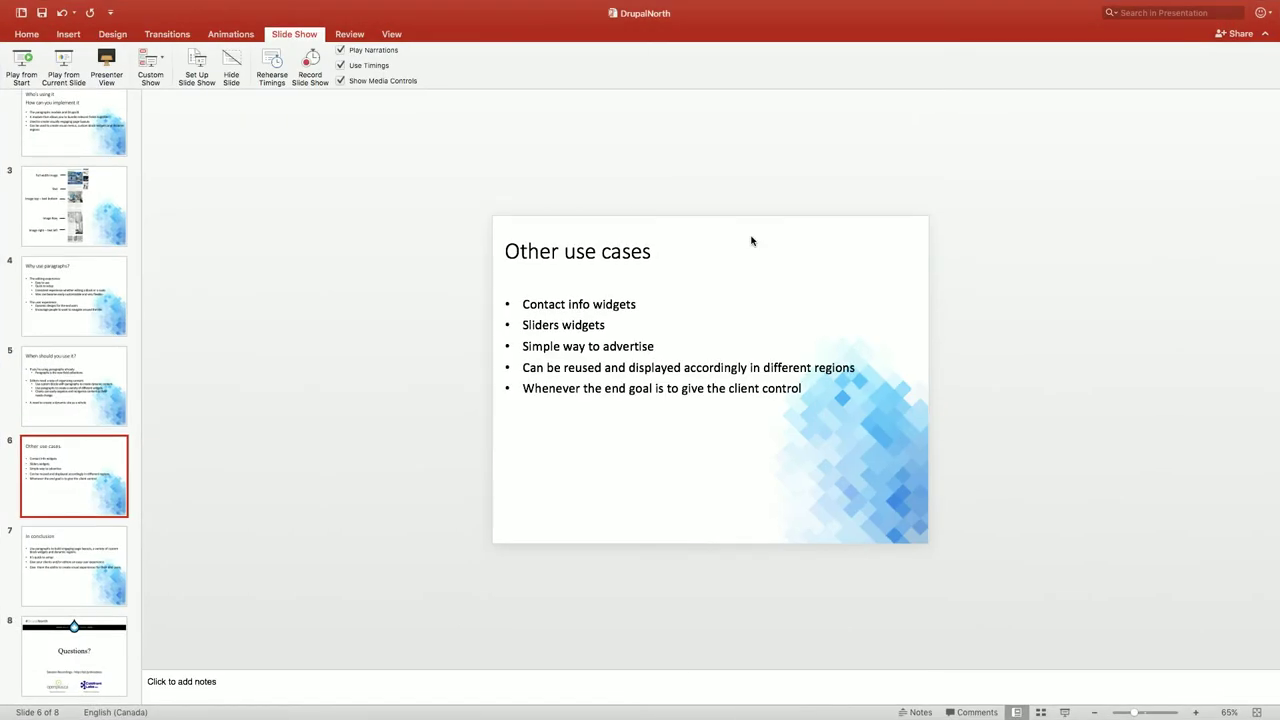
{"action": "key", "text": "Up"}
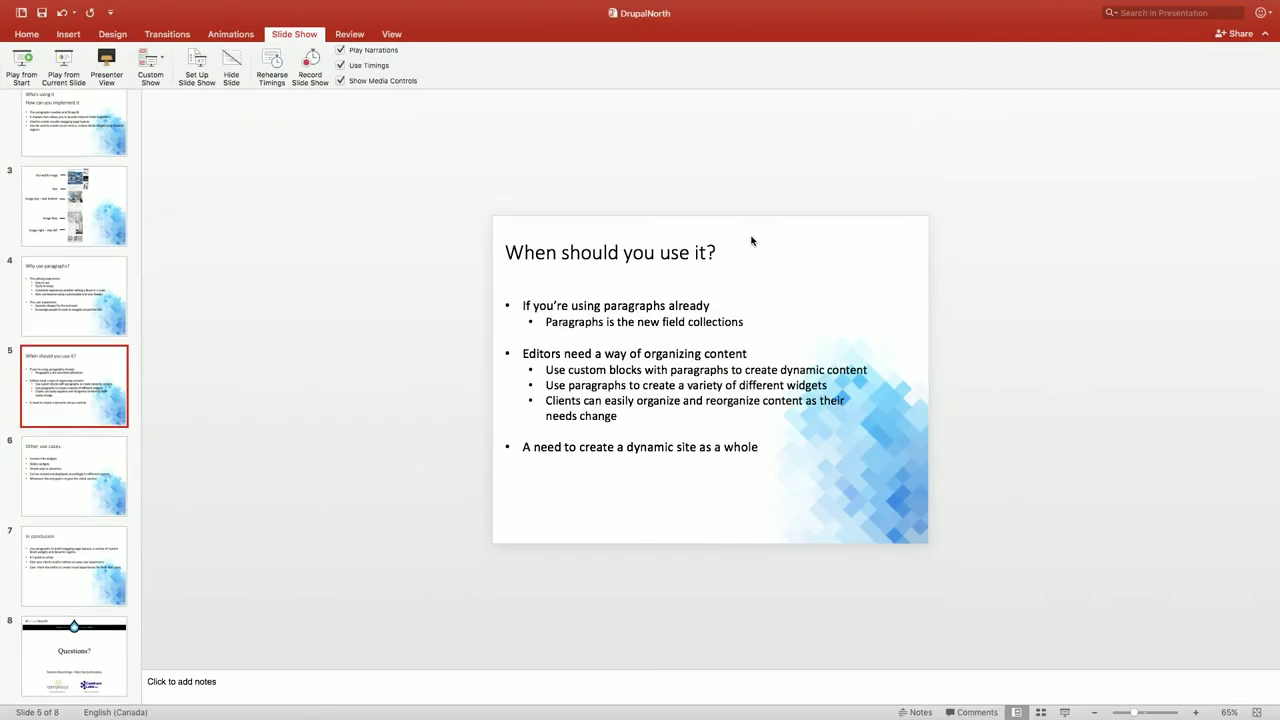
{"action": "left_click", "coordinate": [22, 66]}
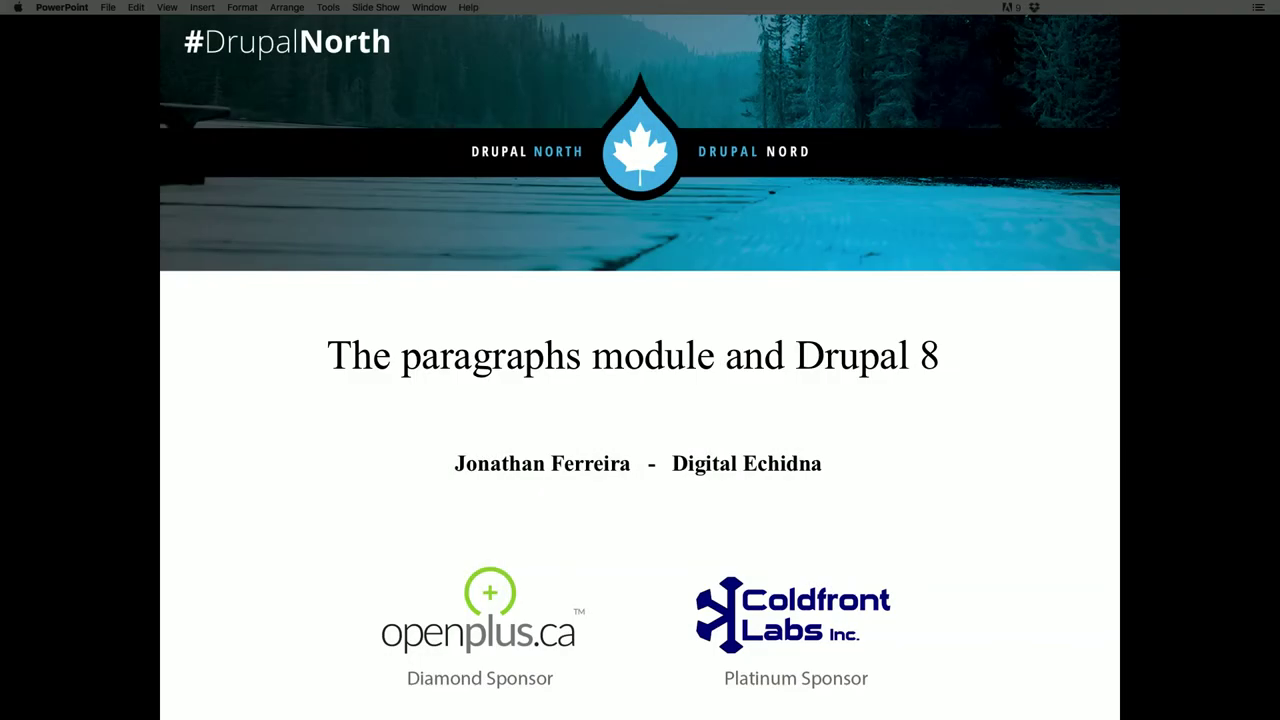
{"action": "key", "text": "Right"}
{"action": "key", "text": "Right"}
{"action": "key", "text": "Right"}
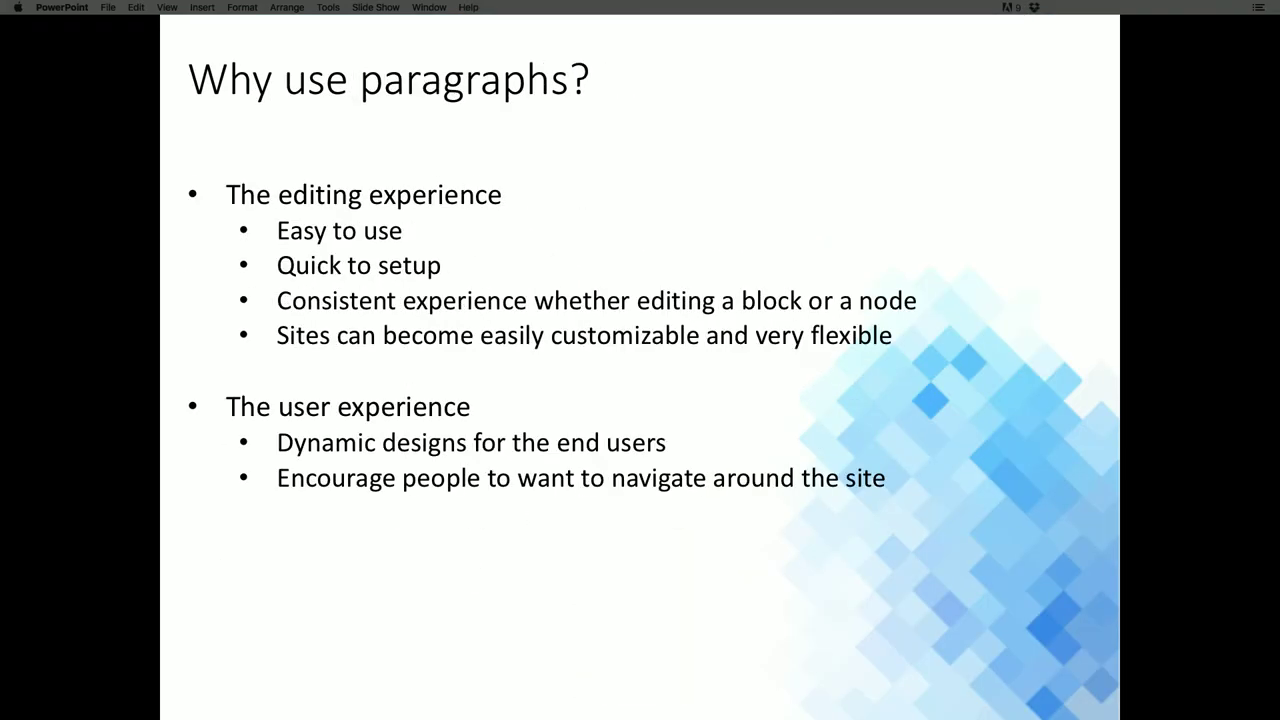